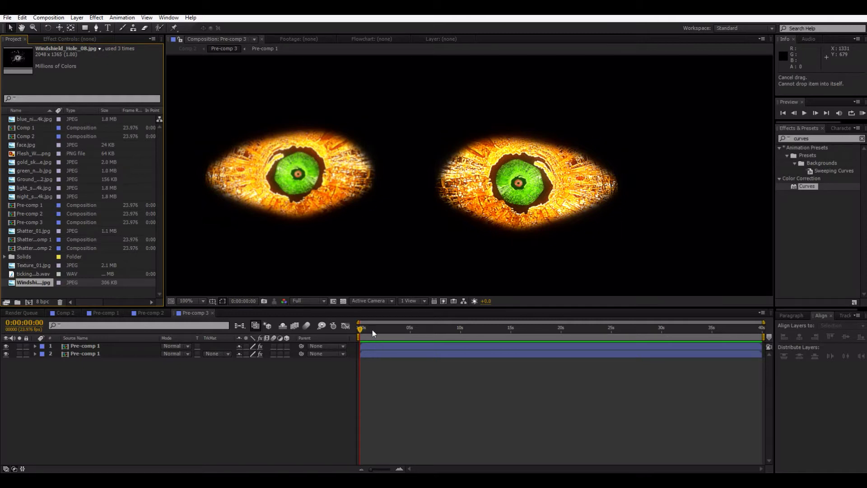
Step: Examine the Glow and Fast Blur effects on the two finished eye layers in Pre-comp 3
left_click_drag(370, 332, 384, 338)
left_click_drag(514, 337, 348, 323)
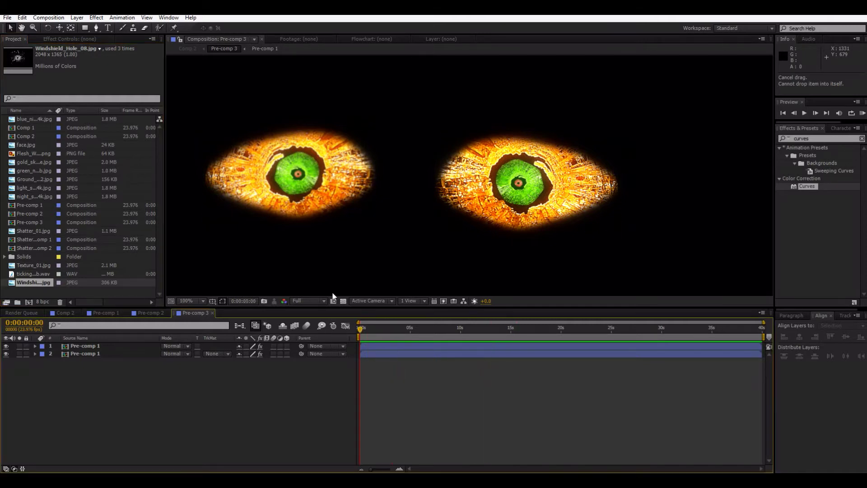
scroll(370, 231, "up", 1)
left_click_drag(316, 212, 520, 242)
left_click(337, 180)
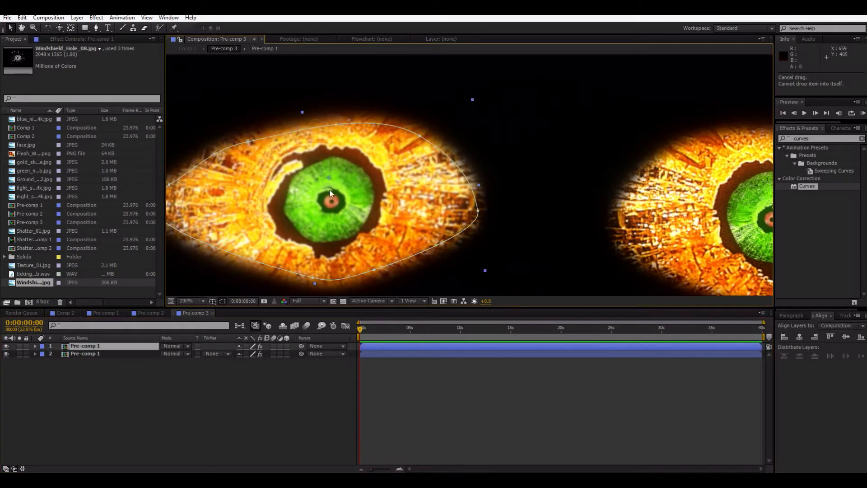
left_click(67, 39)
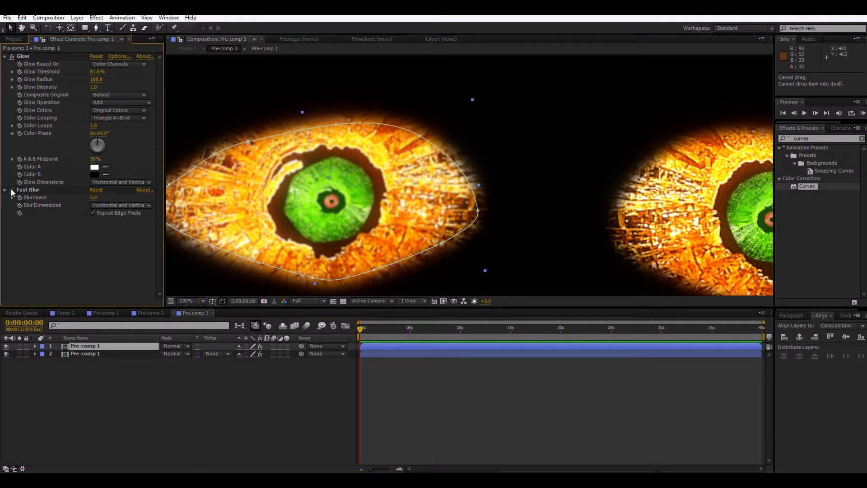
left_click(723, 221)
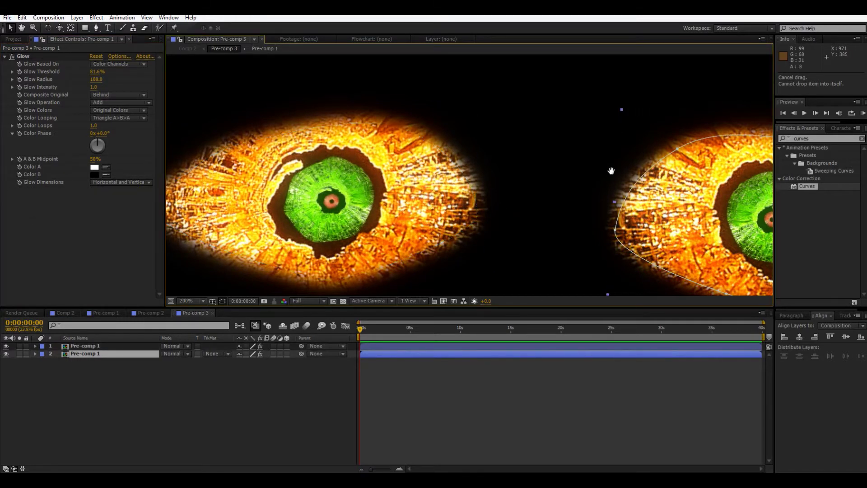
left_click_drag(611, 171, 316, 161)
key("period")
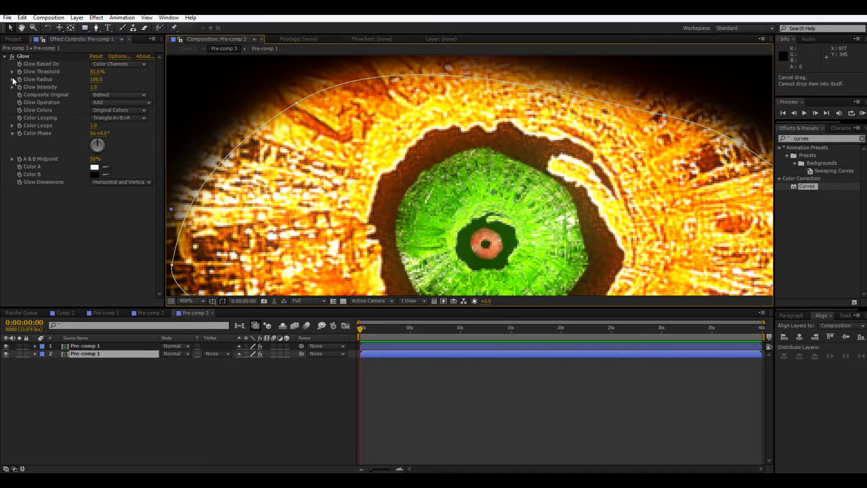
Step: Create a new 1920 x 1080 composition named Comp 3 at 23.976 fps with a 40-second duration
left_click(18, 39)
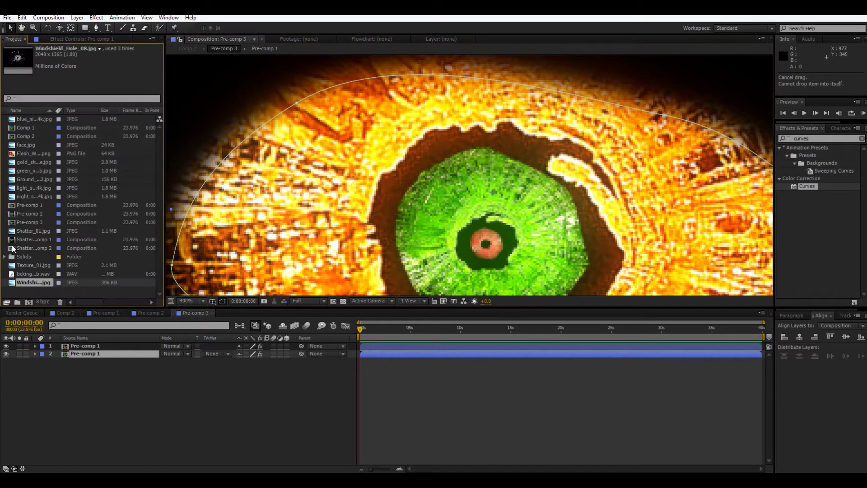
left_click(28, 302)
left_click(158, 204)
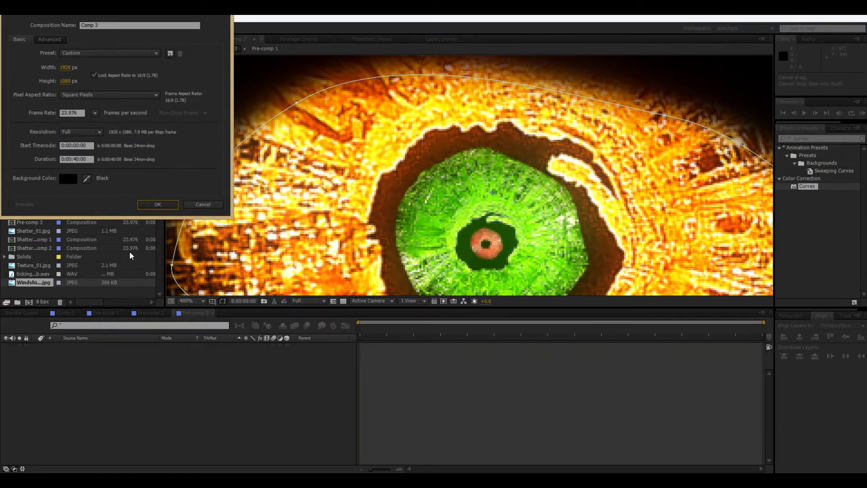
Step: Add Windshield_Hole_08.jpg to Comp 3 as a layer
left_click(32, 281)
left_click(48, 241)
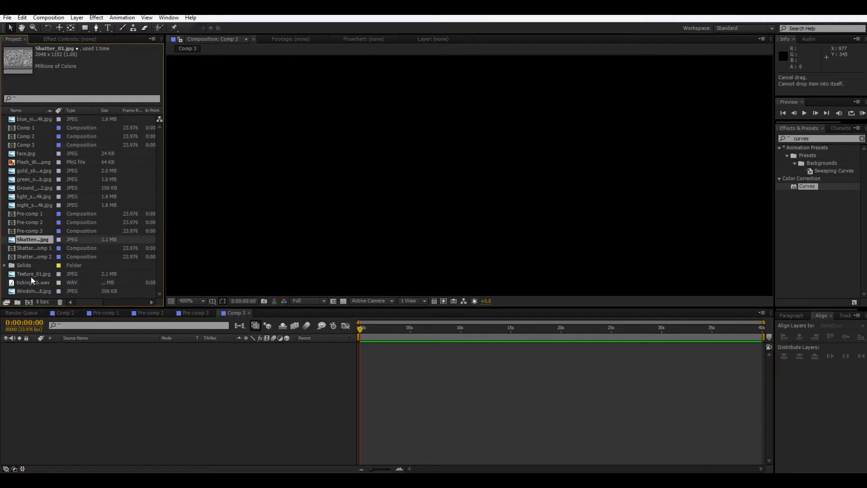
left_click(33, 289)
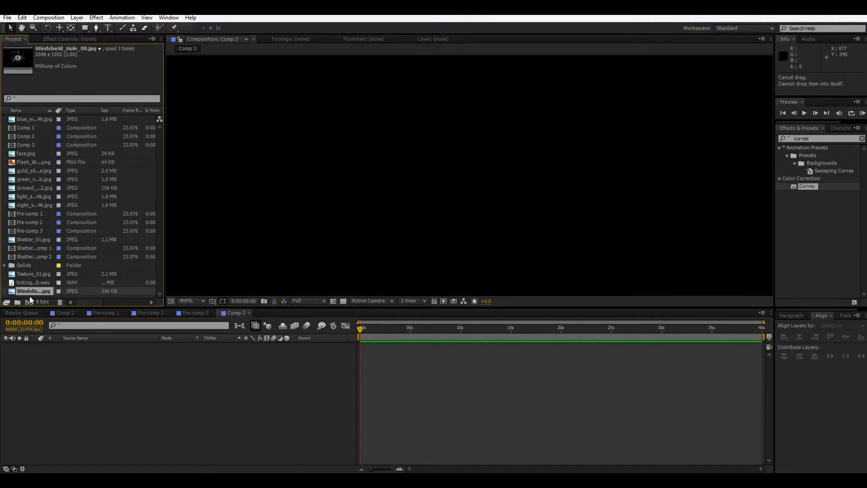
left_click_drag(38, 289, 111, 357)
Step: Examine the bullet-hole image in Comp 3 at different magnifications
scroll(461, 200, "down", 2)
scroll(443, 181, "up", 2)
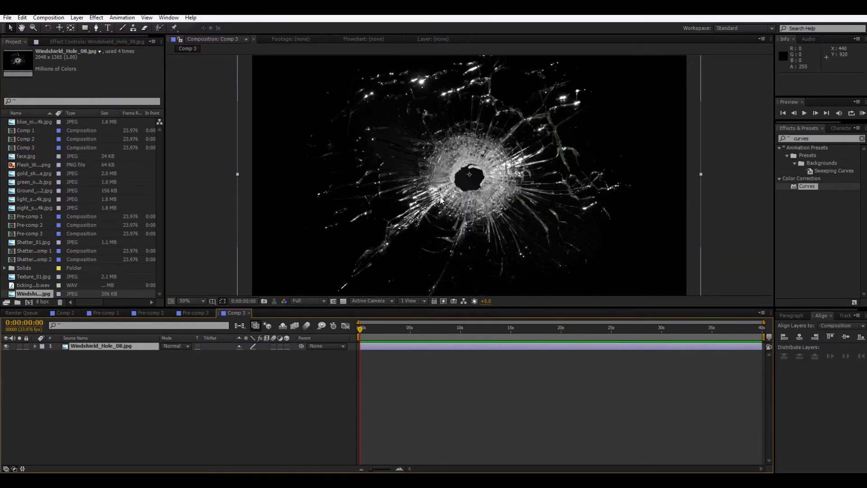
scroll(465, 176, "down", 4)
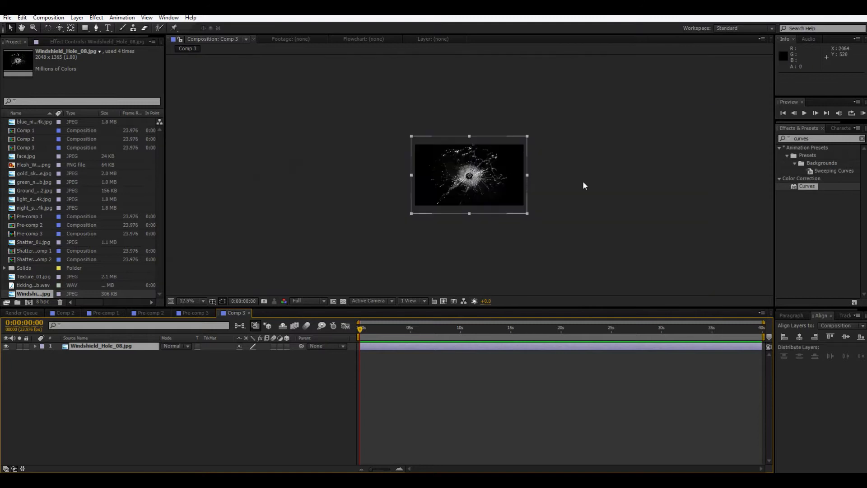
left_click(638, 168)
scroll(624, 206, "up", 4)
key("comma")
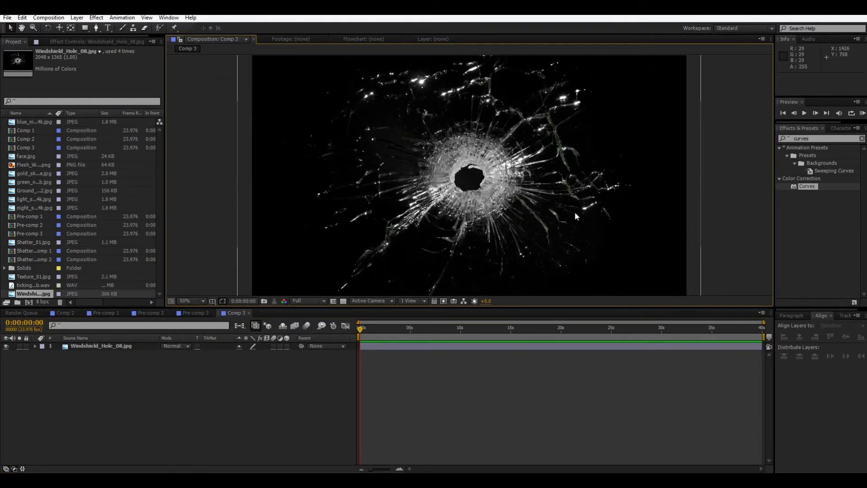
key("comma")
key("comma")
key("comma")
key("comma")
key("slash")
key("comma")
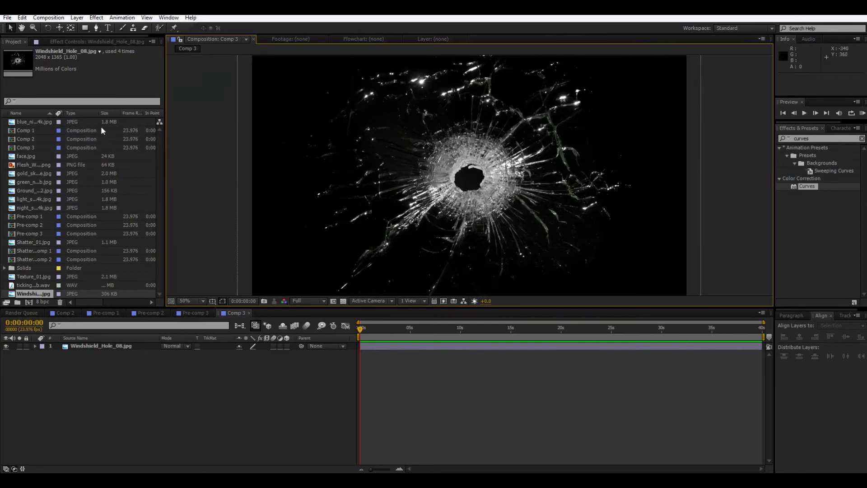
left_click(96, 28)
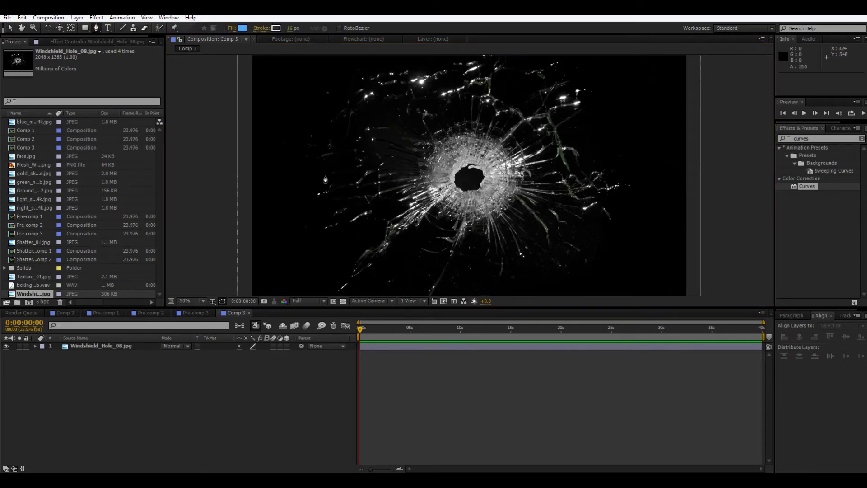
left_click(436, 200)
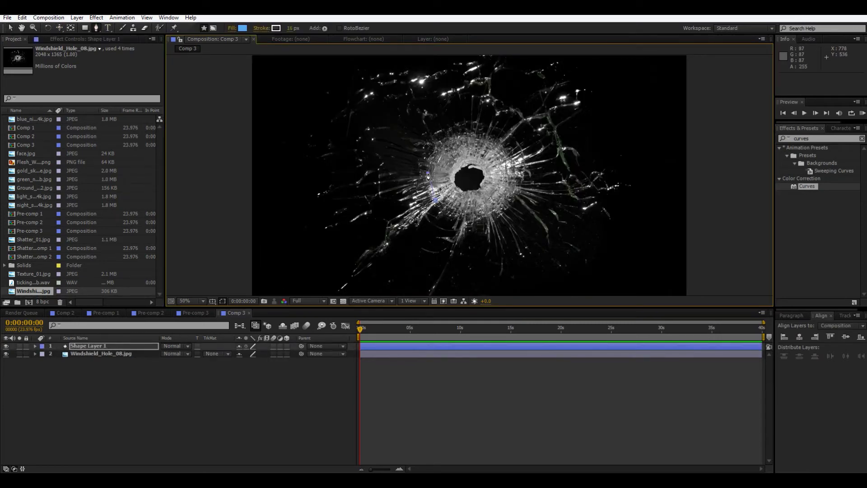
left_click_drag(428, 173, 430, 163)
left_click(3, 346)
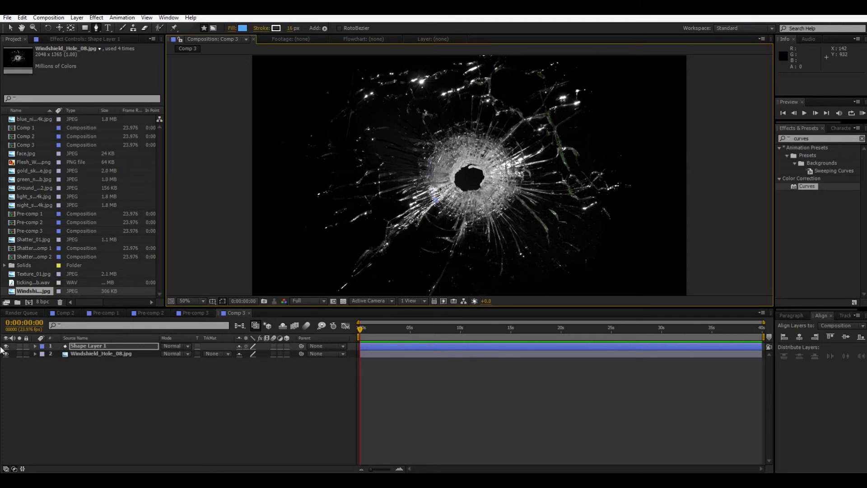
left_click(85, 347)
key("Delete")
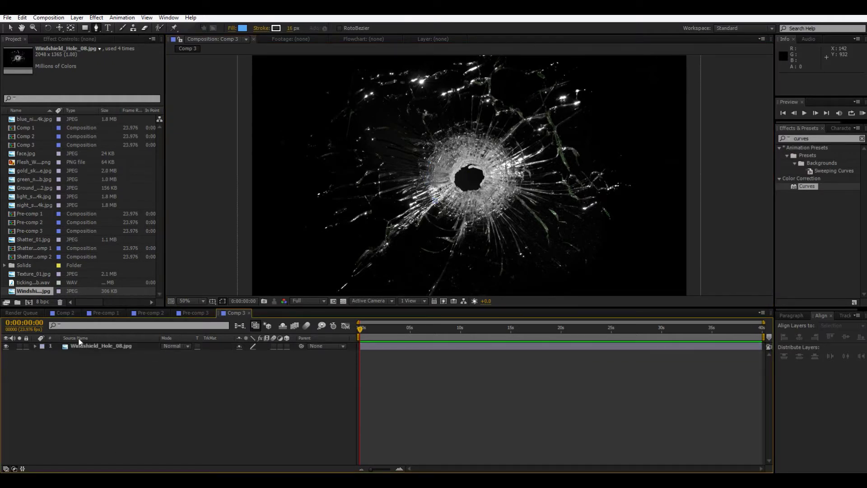
Step: Draw a closed seven-point mask with the Pen tool on the Windshield_Hole_08.jpg layer, around the dense shattered ring
left_click(120, 345)
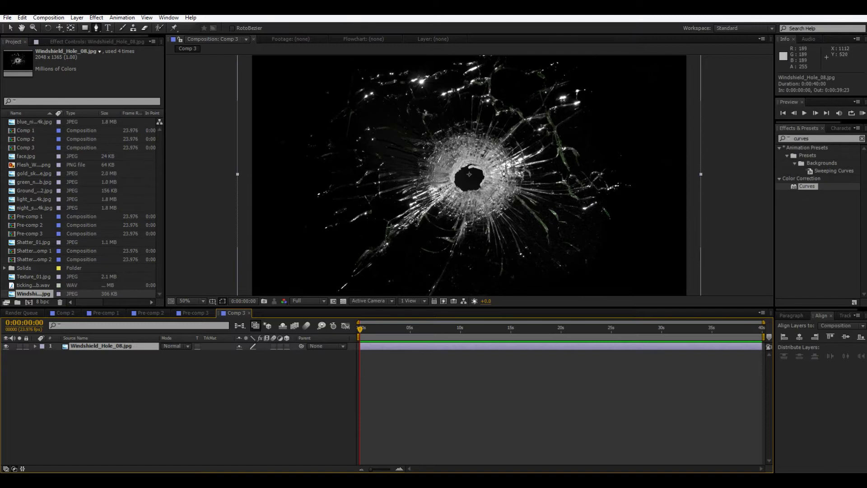
left_click(425, 170)
left_click_drag(452, 137, 434, 203)
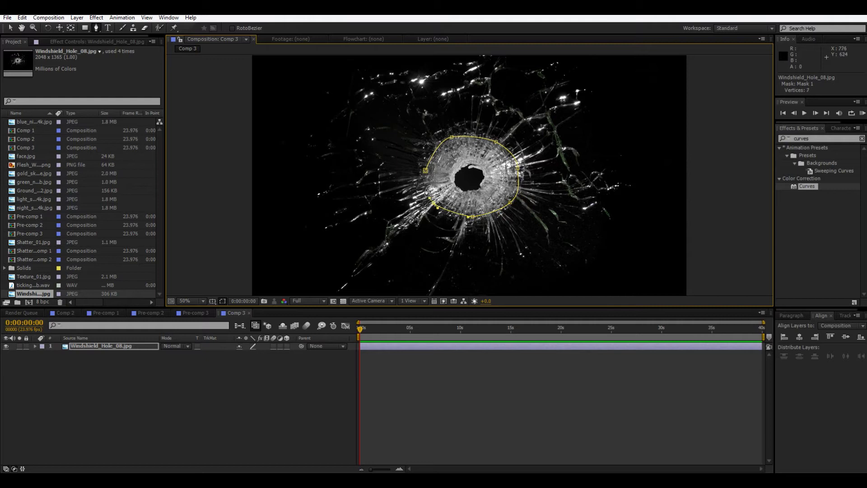
left_click(425, 171)
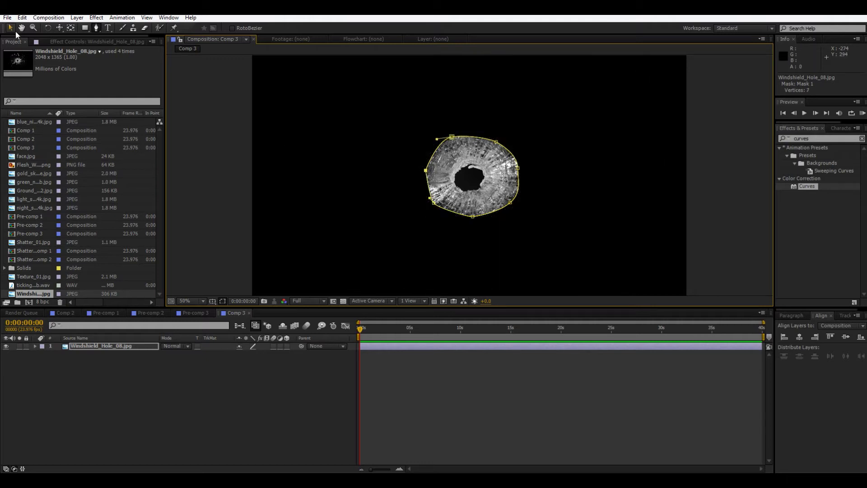
Step: Enlarge the masked ring layer to nearly the frame's height and position it at about 920, 536
left_click(9, 28)
left_click(460, 172)
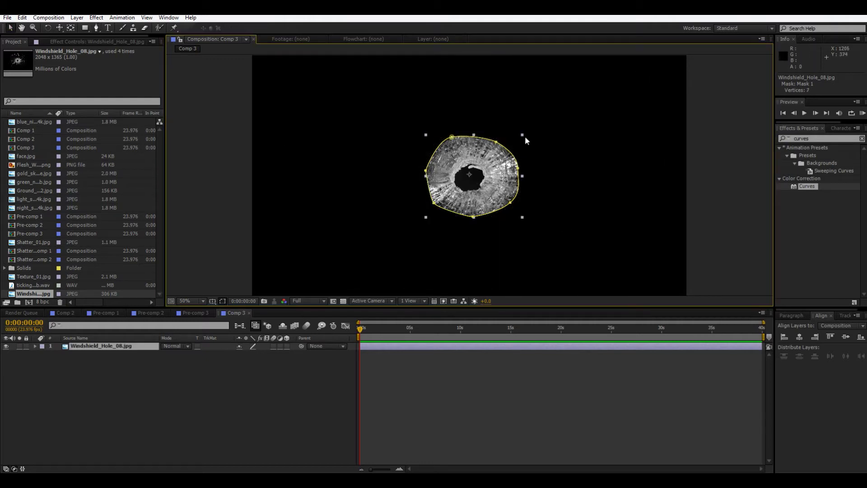
left_click_drag(522, 135, 621, 36)
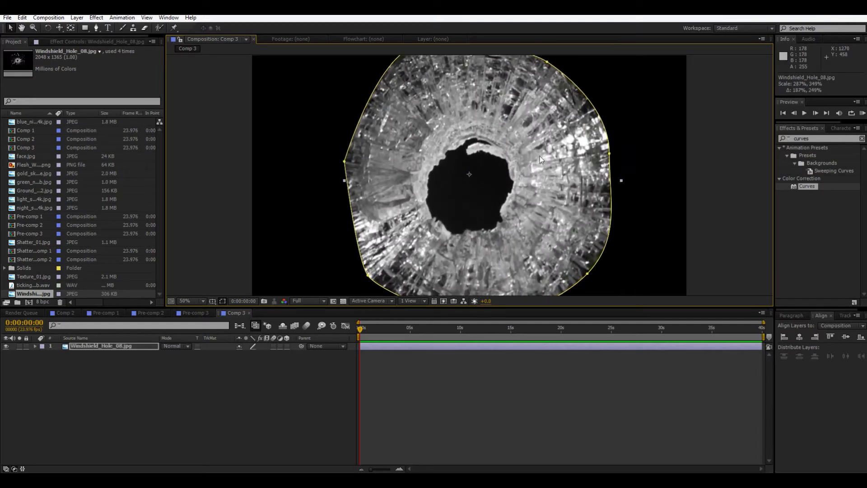
left_click_drag(541, 156, 514, 135)
left_click_drag(595, 163, 634, 153)
key("comma")
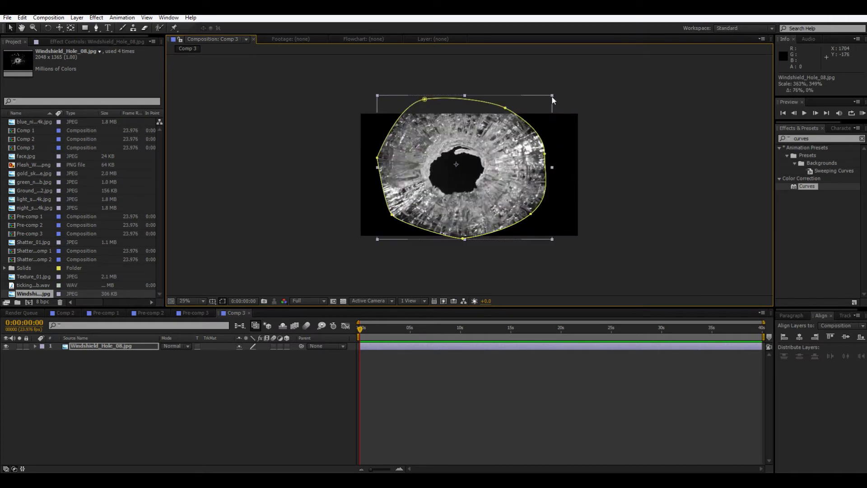
left_click_drag(552, 96, 526, 111)
left_click_drag(481, 158, 493, 174)
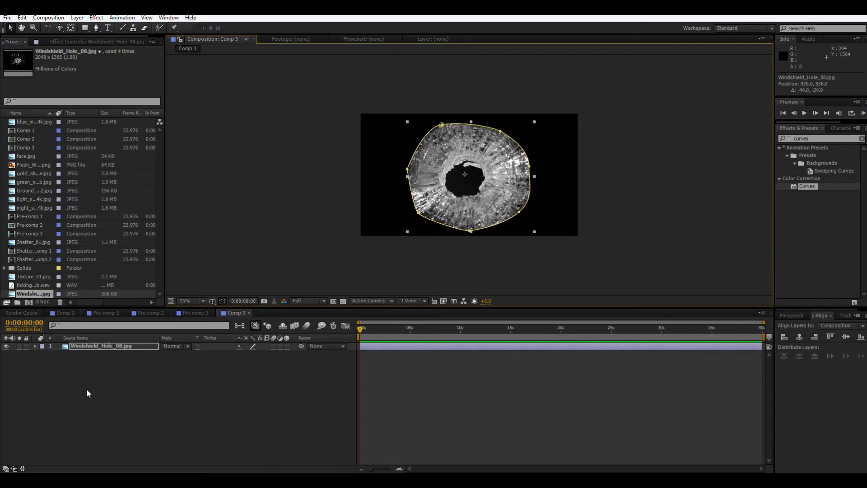
Step: Duplicate the masked ring layer, scale the copy to about 57% by 61%, and place it inside the dark hole at about 913, 587
left_click(114, 348)
key("ctrl+d")
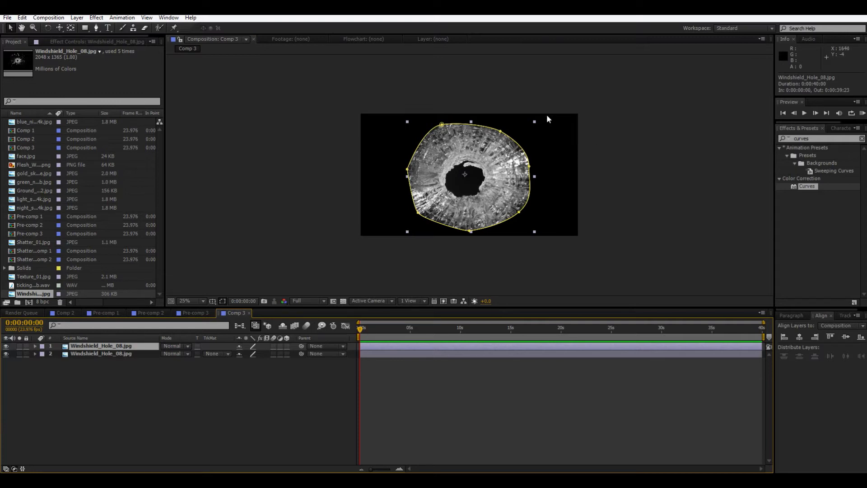
left_click_drag(534, 121, 465, 182)
key("period")
key("period")
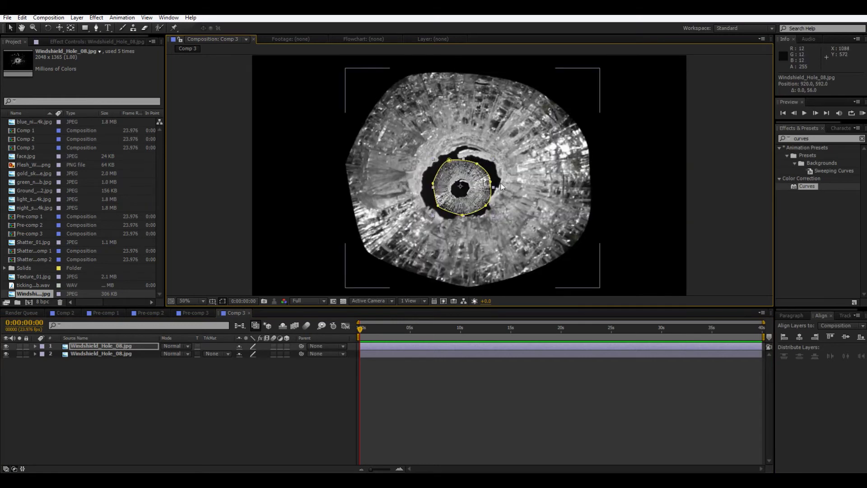
left_click_drag(518, 144, 512, 148)
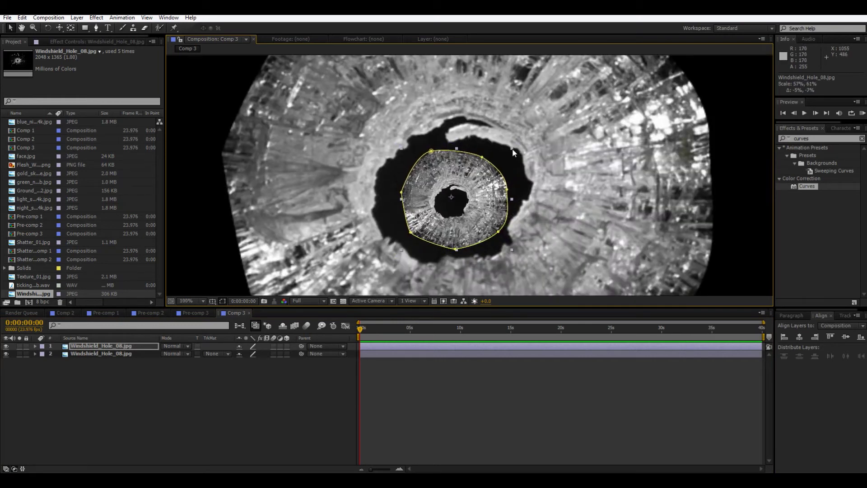
left_click_drag(465, 181, 461, 177)
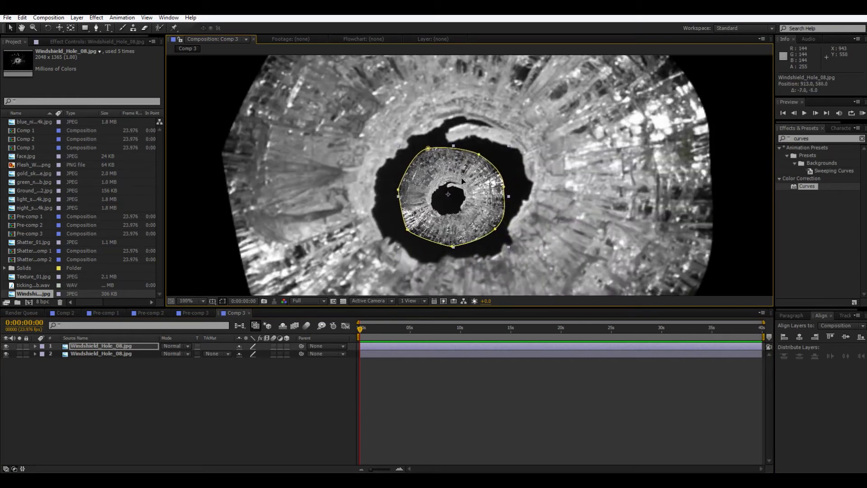
Step: Duplicate the smaller ring layer and shrink the copy to fit inside its central hole as the pupil
left_click(121, 347)
key("ctrl+d")
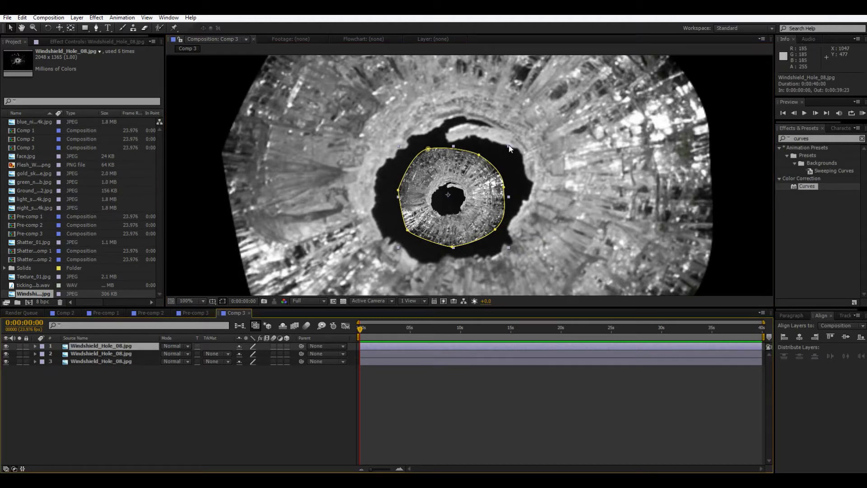
left_click_drag(509, 148, 449, 202)
scroll(449, 202, "down", 6)
left_click(403, 222)
scroll(407, 221, "up", 6)
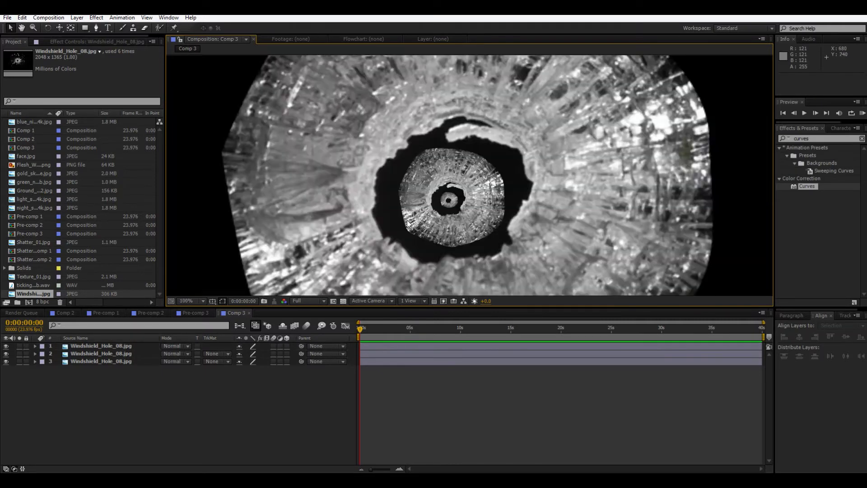
scroll(407, 220, "down", 2)
scroll(433, 212, "up", 2)
scroll(463, 199, "down", 2)
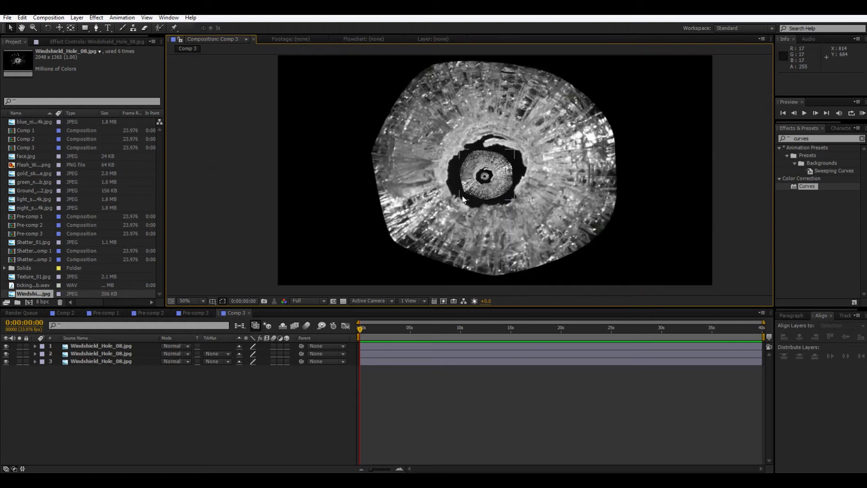
scroll(463, 199, "up", 2)
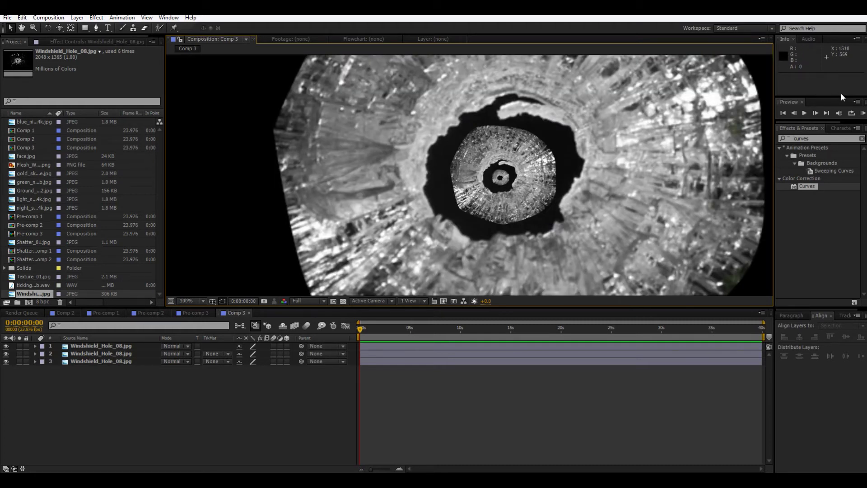
Step: Apply VC Color Vibrance to the large outer ring layer and set its color to golden yellow
left_click(862, 139)
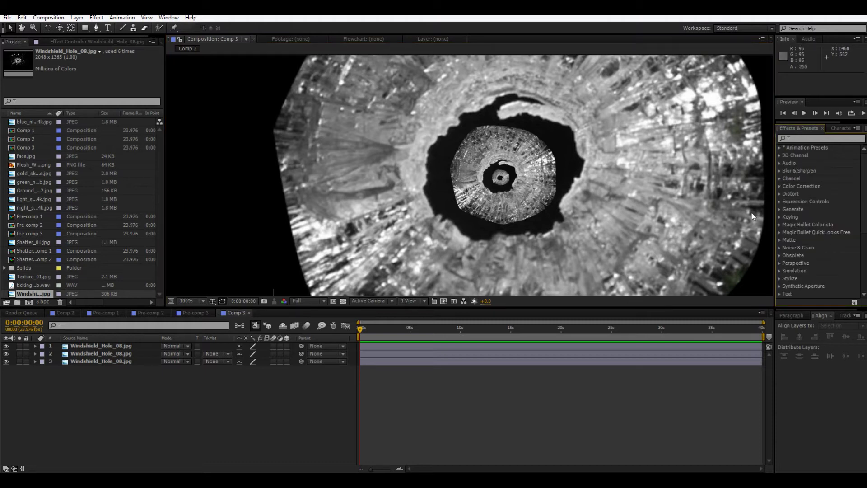
key("y")
left_click(812, 135)
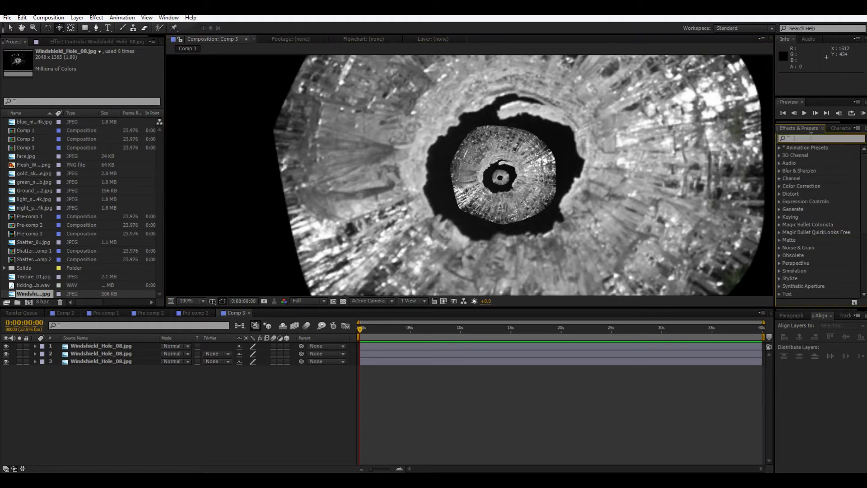
type("vc")
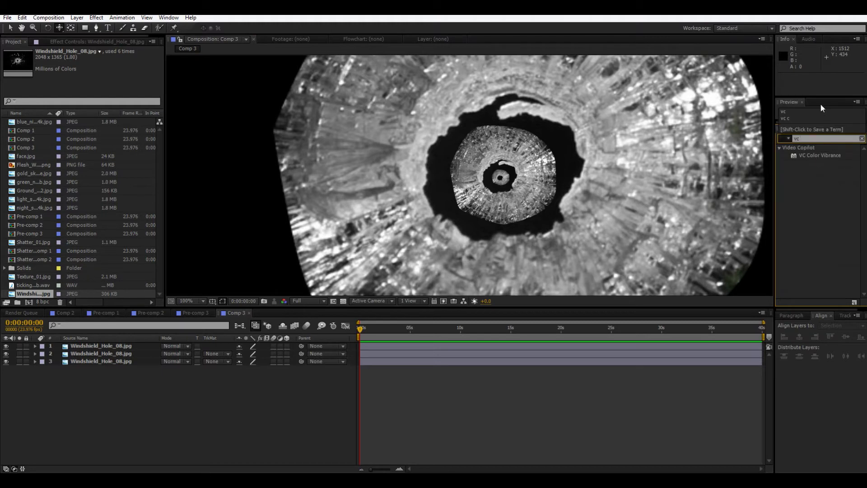
left_click_drag(820, 155, 517, 261)
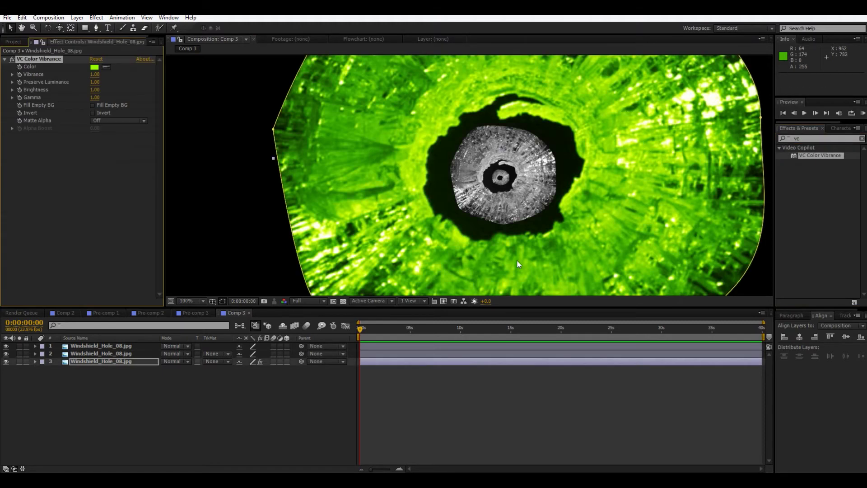
left_click(95, 68)
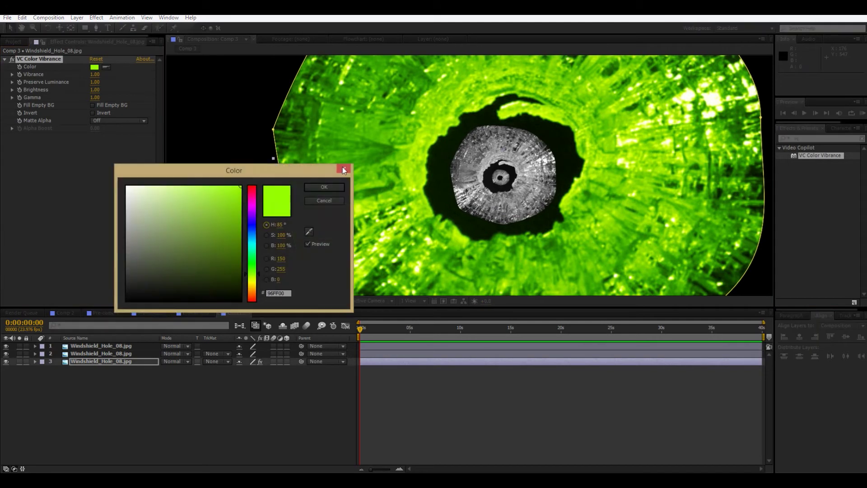
left_click_drag(251, 261, 253, 287)
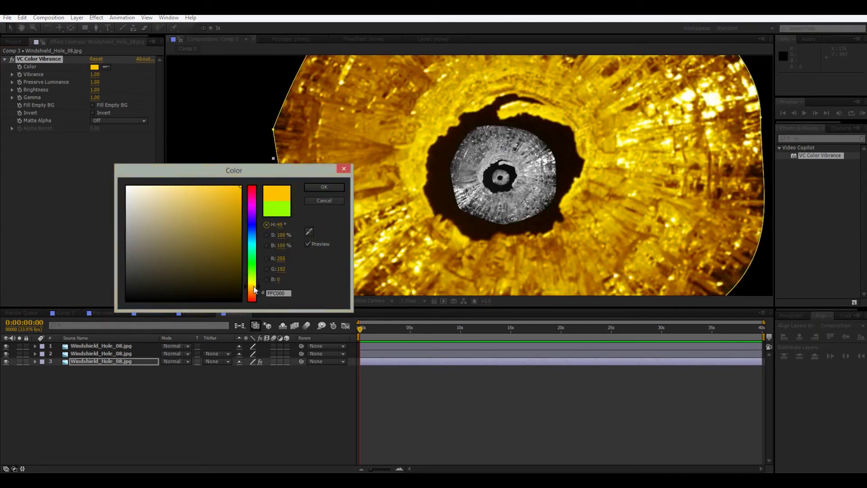
left_click(329, 189)
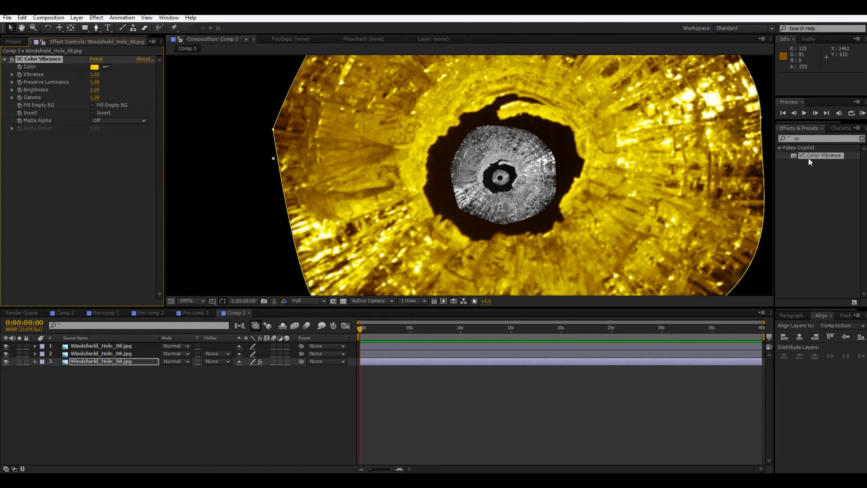
Step: Apply VC Color Vibrance to the middle ring with its default green and to the pupil layer with red (FF0000)
left_click_drag(808, 158, 132, 357)
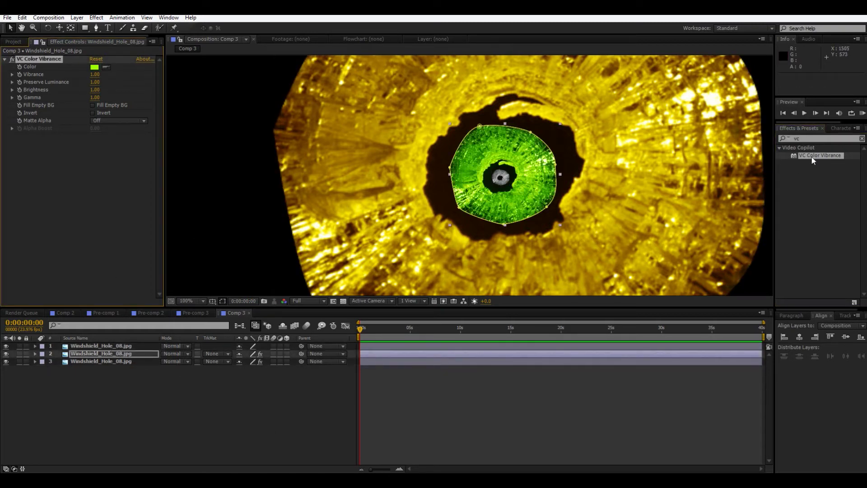
left_click_drag(810, 158, 113, 350)
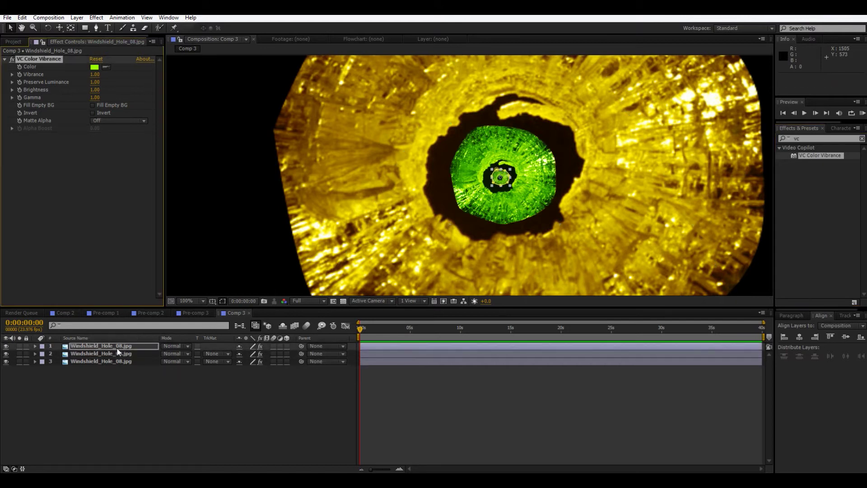
left_click(94, 68)
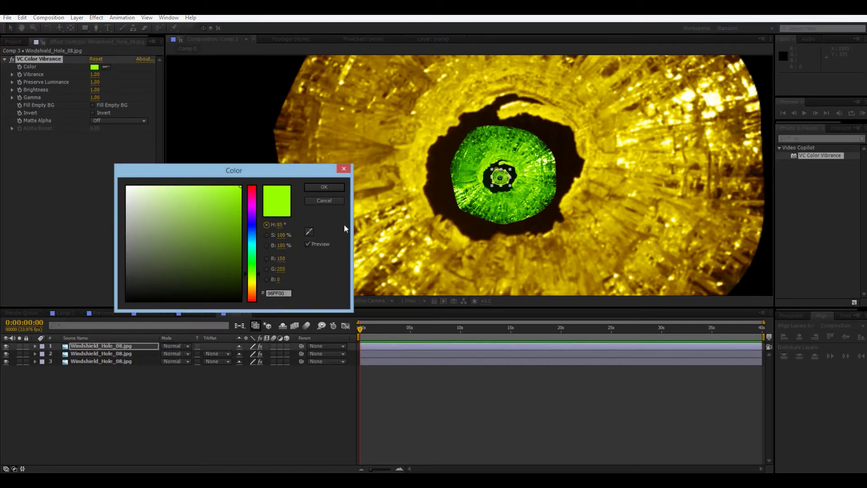
left_click_drag(251, 222, 257, 169)
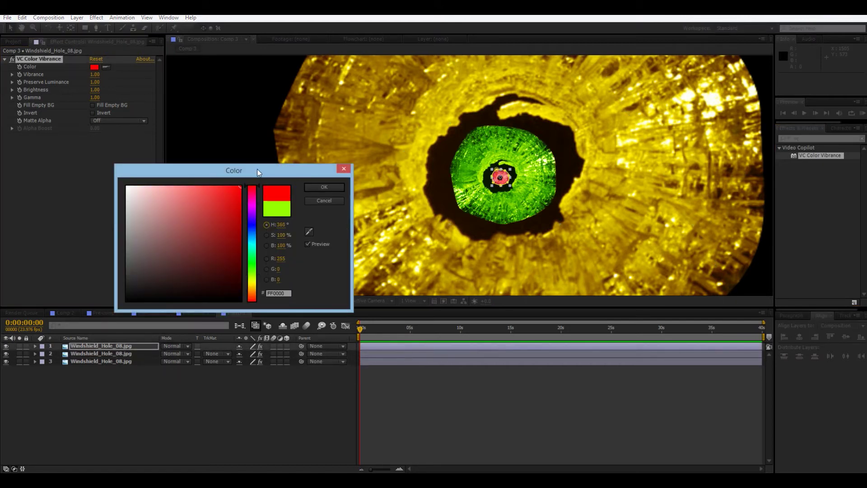
left_click(333, 186)
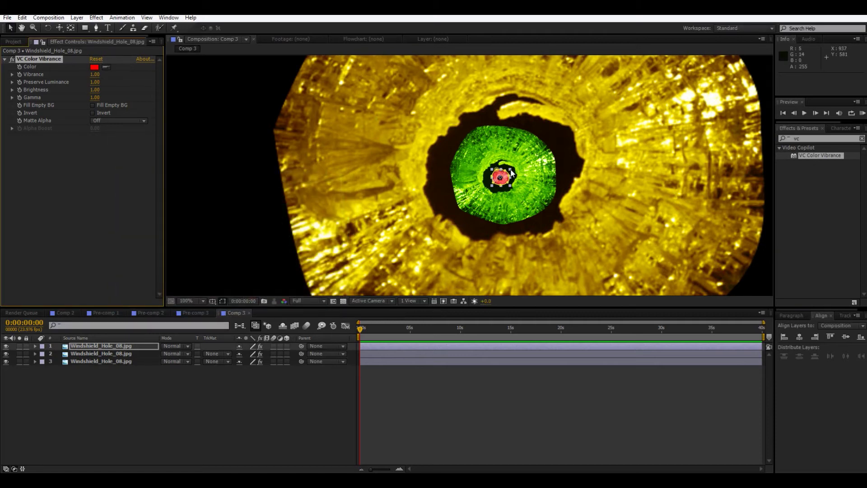
Step: Enlarge the red pupil to about 13% by 14% and the green ring to about 67% by 72%
left_click_drag(512, 173, 515, 170)
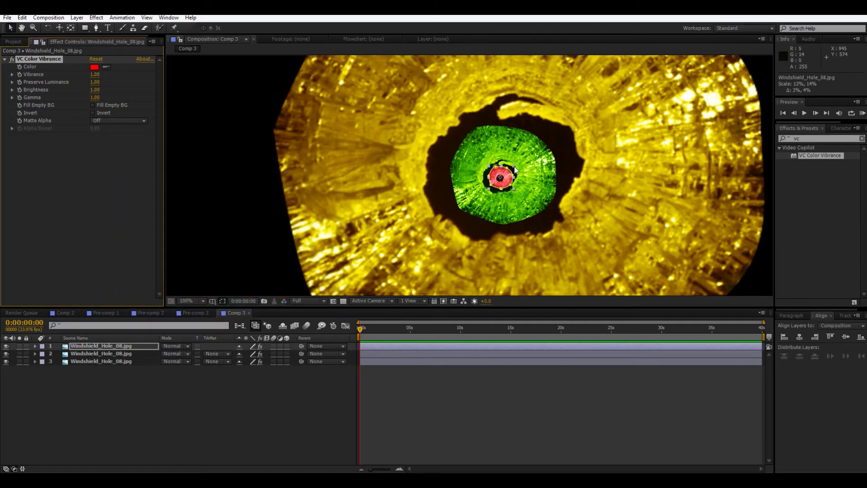
left_click(540, 162)
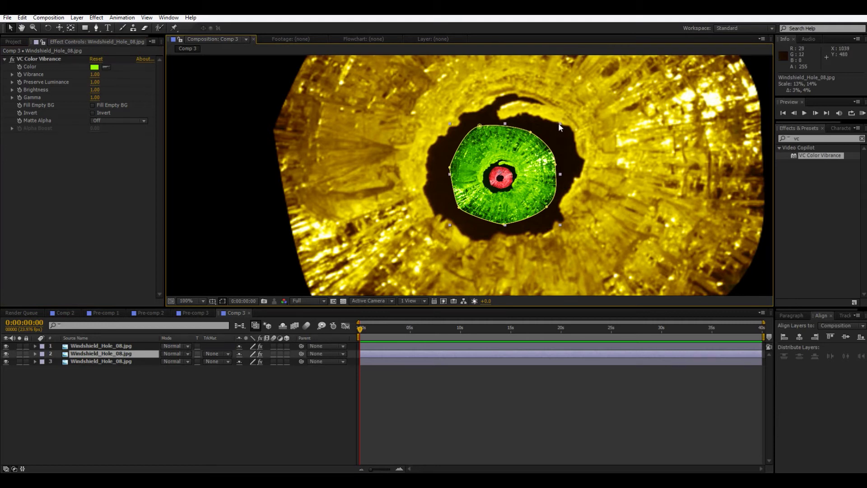
mouse_move(560, 123)
left_mouse_down()
mouse_move(582, 112)
mouse_move(566, 118)
mouse_move(591, 73)
mouse_move(598, 99)
mouse_move(552, 123)
mouse_move(571, 123)
left_mouse_up()
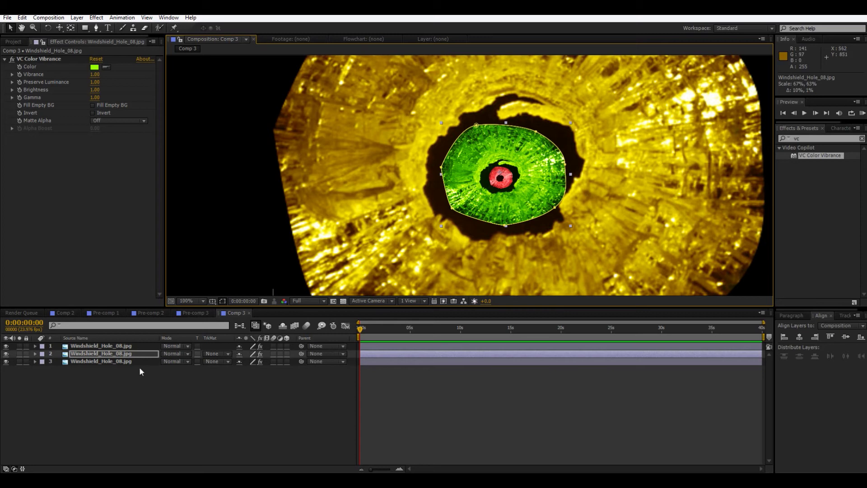
left_click_drag(111, 356, 131, 398)
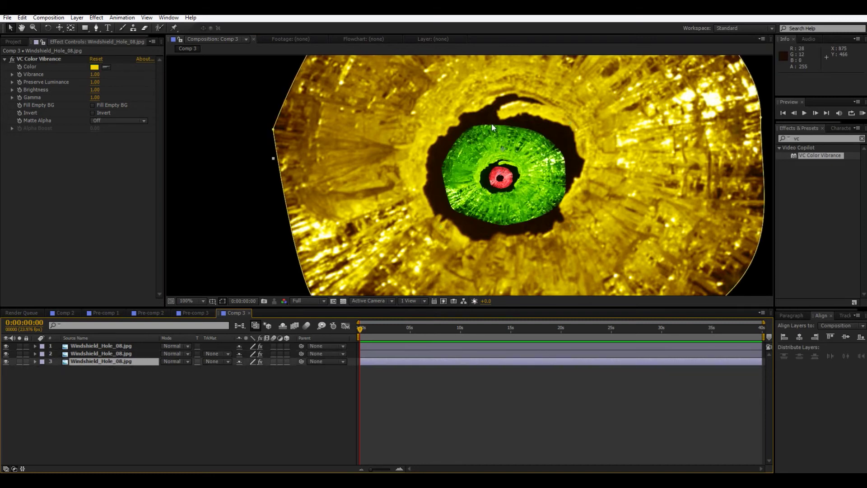
left_click(117, 355)
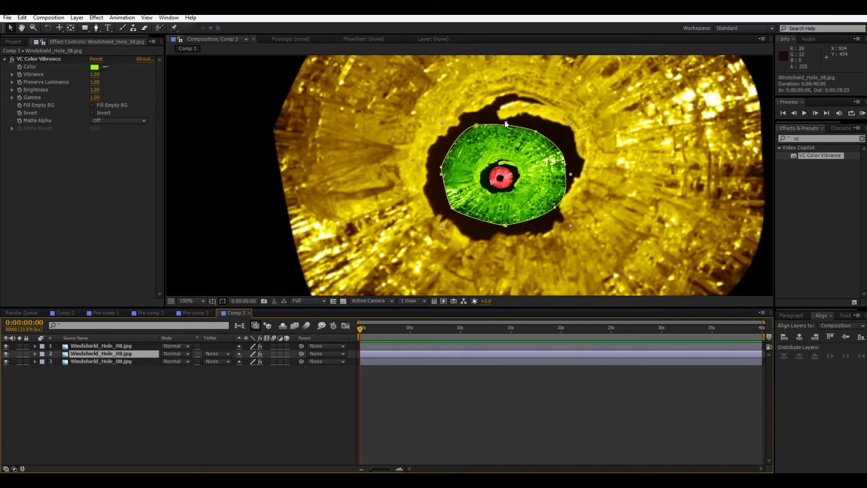
left_click_drag(507, 124, 509, 118)
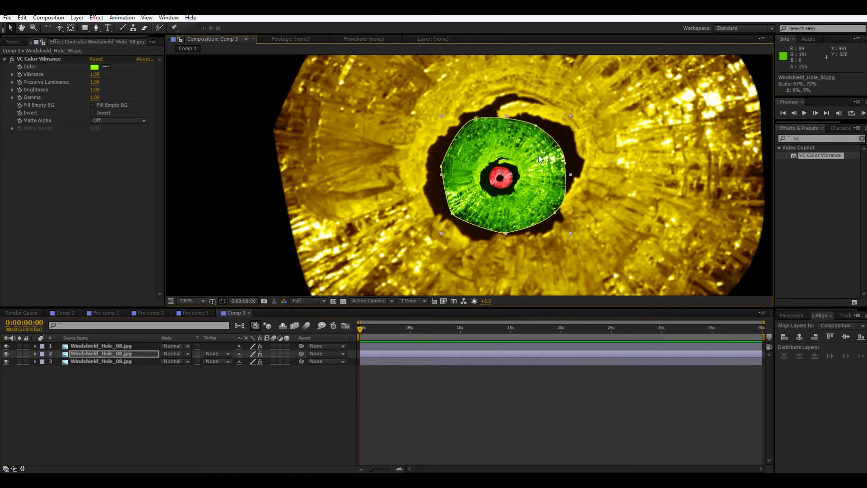
Step: Shift the yellow outer ring slightly to about 930, 538 around the green iris
scroll(533, 131, "down", 3)
left_click(549, 108)
scroll(549, 109, "up", 2)
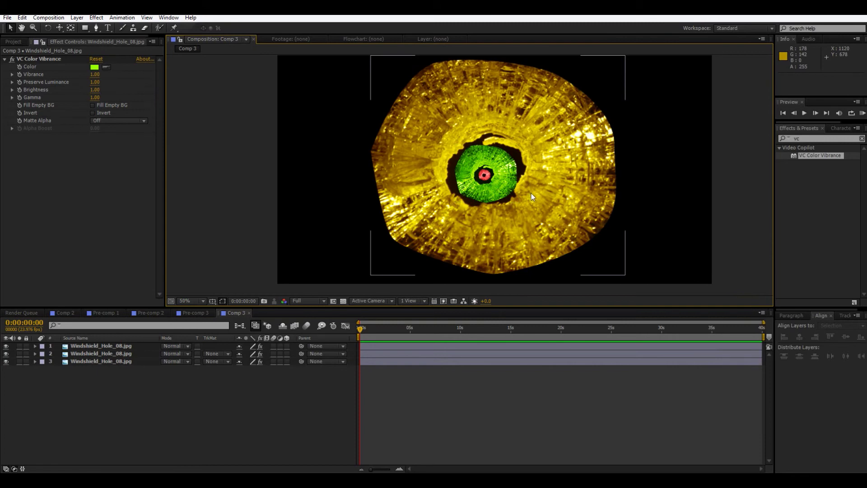
left_click_drag(532, 193, 583, 194)
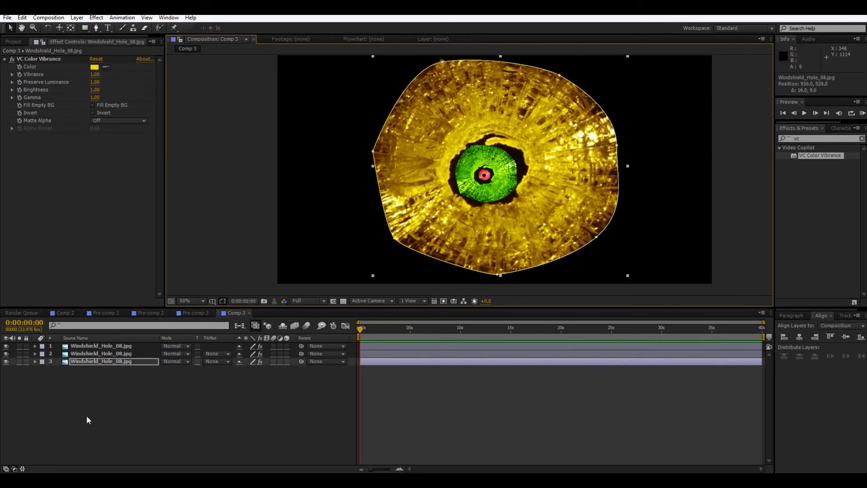
Step: Pre-compose all three Windshield_Hole_08.jpg layers, moving all attributes into the new composition
left_click_drag(85, 388, 91, 345)
right_click(93, 350)
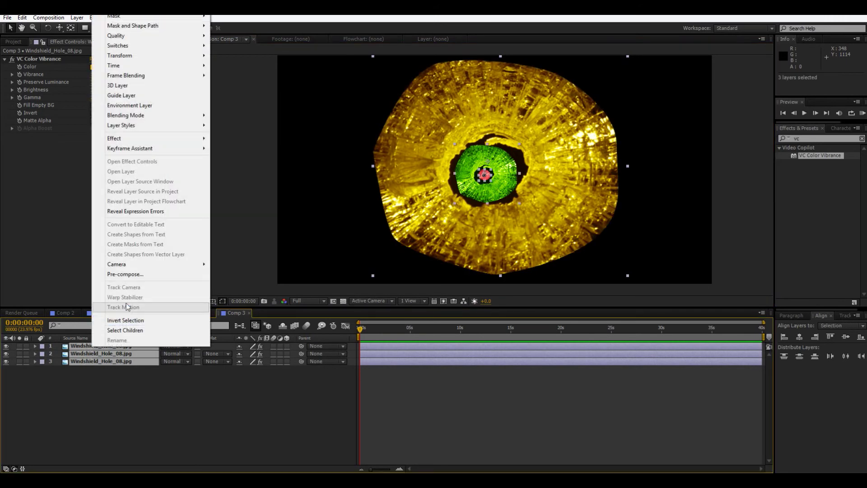
left_click(128, 273)
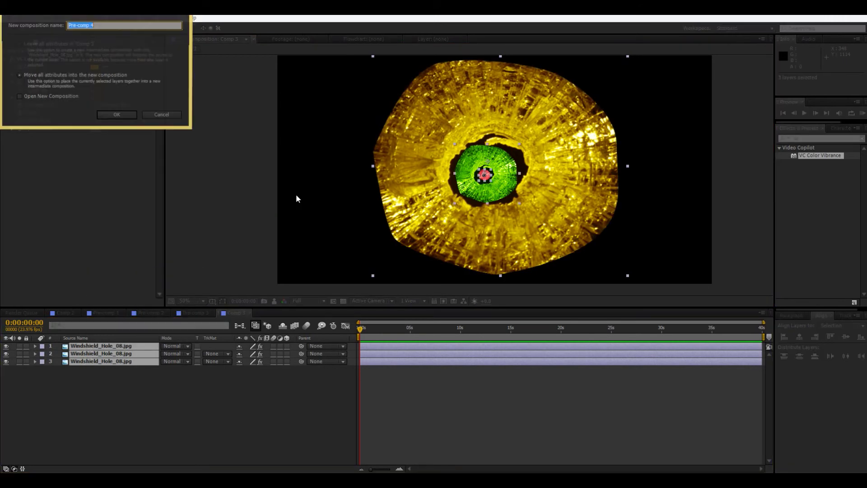
left_click(117, 116)
Step: Draw a closed, almond-shaped 12-point mask around the iris on the pre-comp layer with the Pen tool
left_click(95, 28)
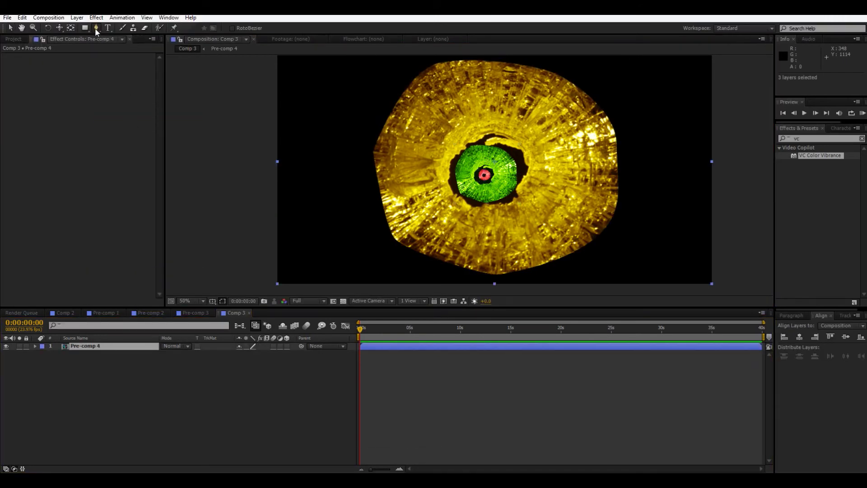
left_click(383, 179)
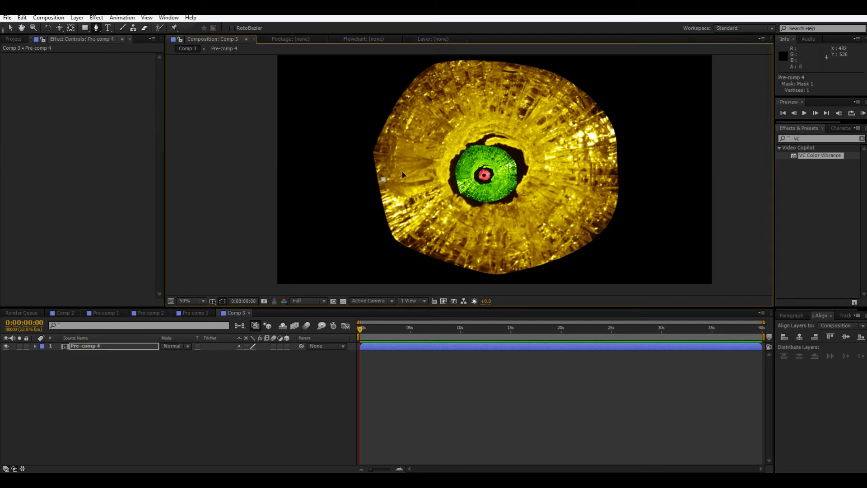
left_click_drag(435, 157, 498, 125)
left_click(384, 179)
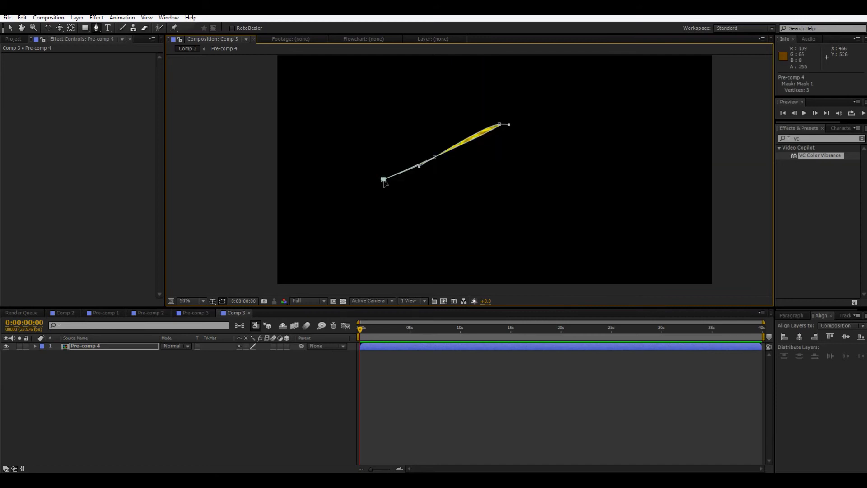
key("ctrl+z")
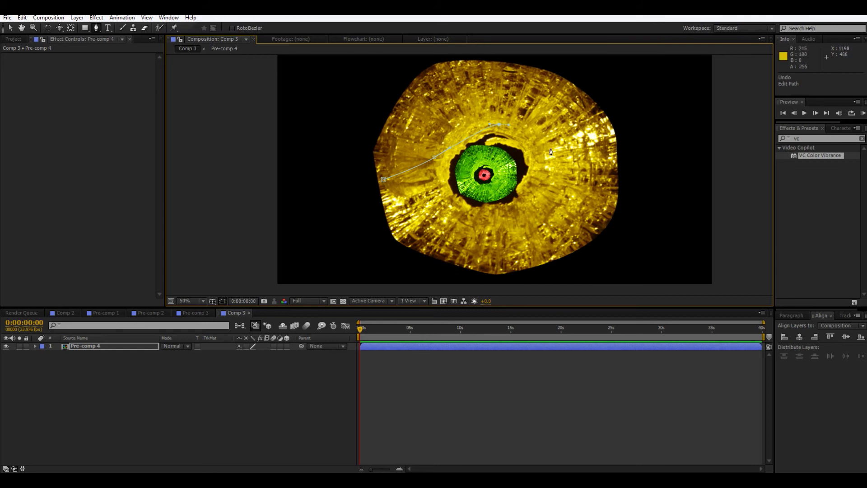
left_click(552, 131)
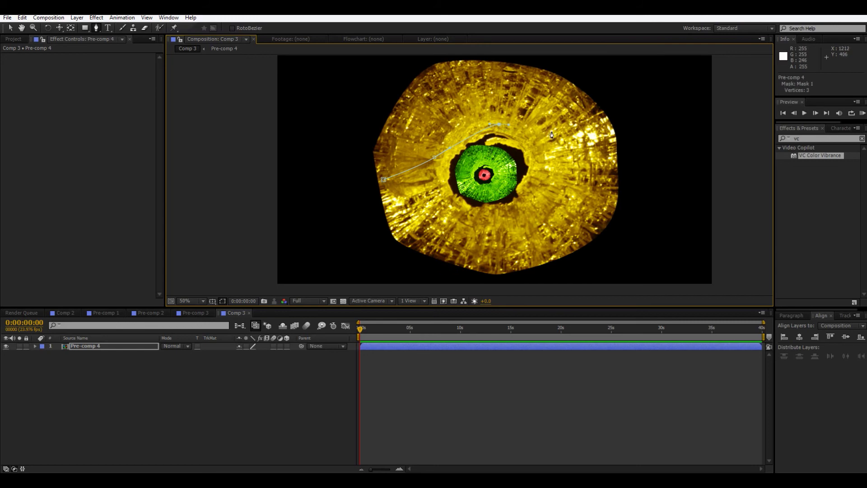
left_click_drag(591, 158, 434, 205)
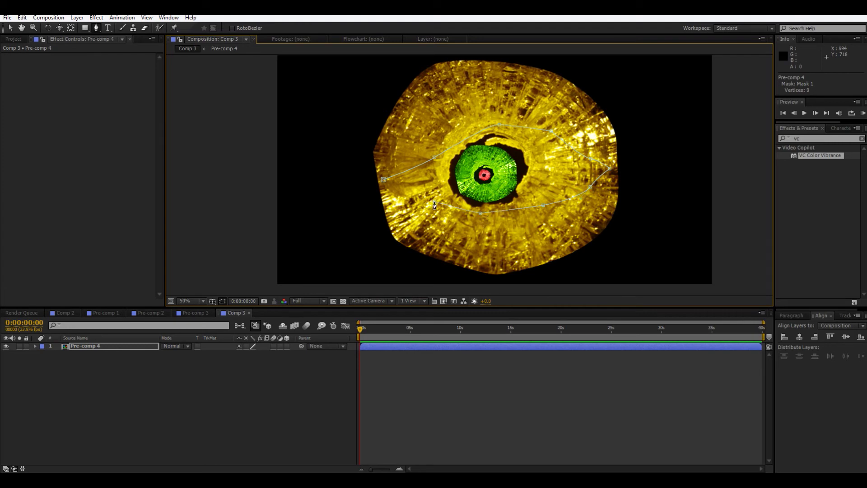
left_click(405, 191)
left_click(384, 180)
Step: Refine the eye mask by pulling its left corner slightly inward and moving the upper-left vertex outward
left_click(10, 27)
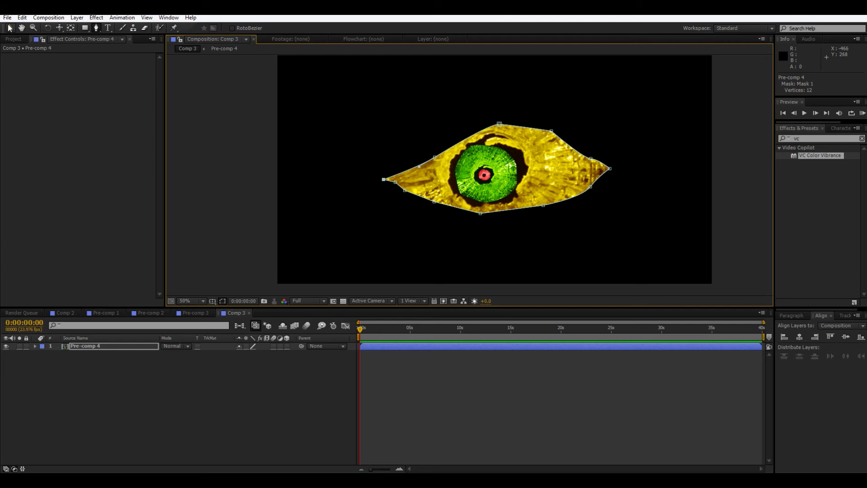
left_click(565, 249)
left_click(406, 180)
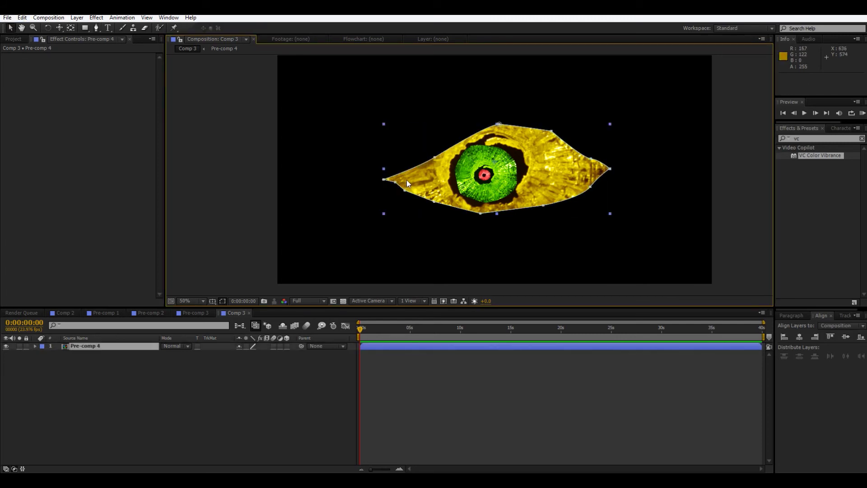
left_click(433, 159)
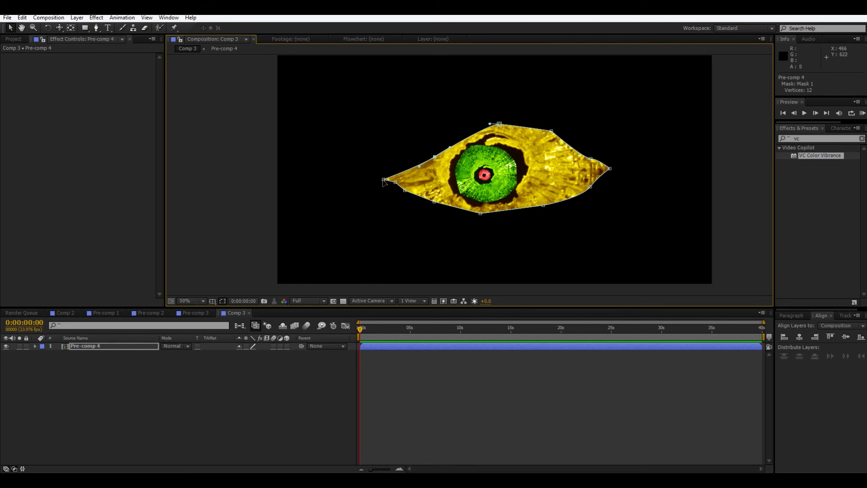
left_click_drag(384, 179, 438, 200)
left_click(428, 237)
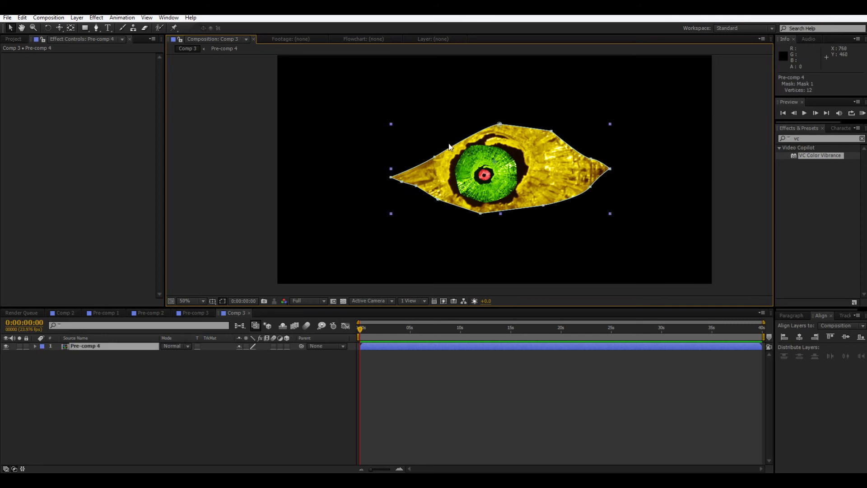
left_click(430, 155)
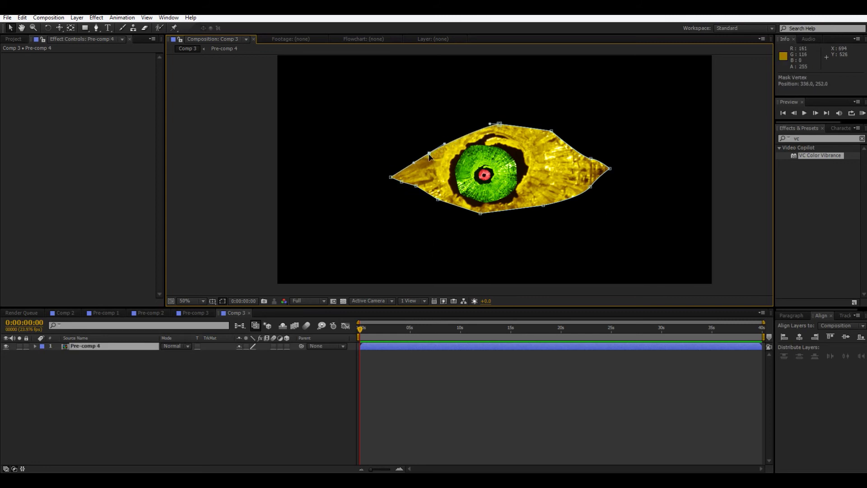
left_click(443, 250)
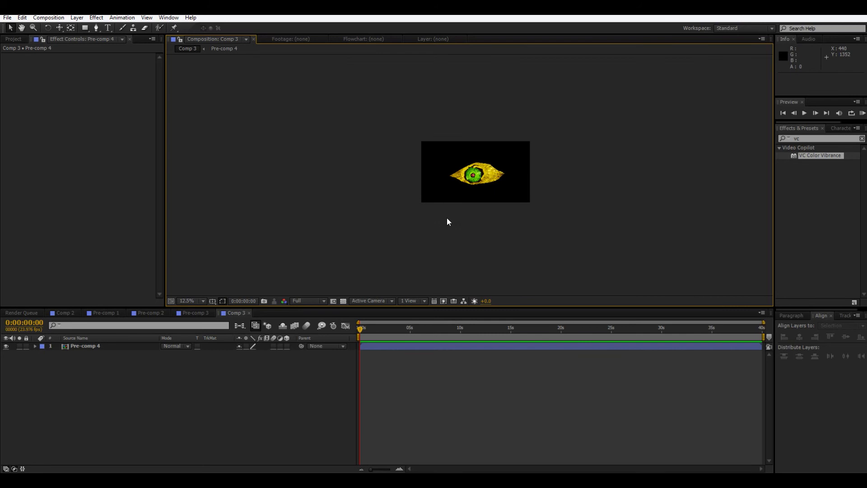
Step: Move the masked eye layer to about 998, 552 and keep it selected
left_click_drag(448, 214, 457, 217)
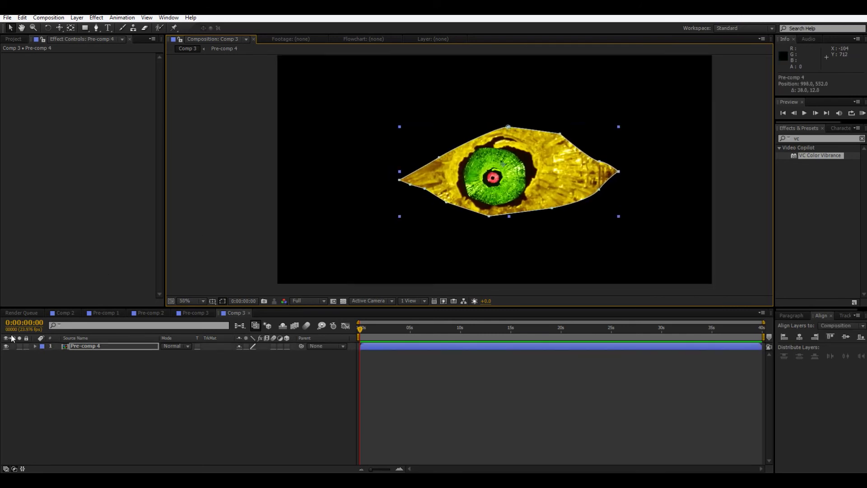
left_click(104, 347)
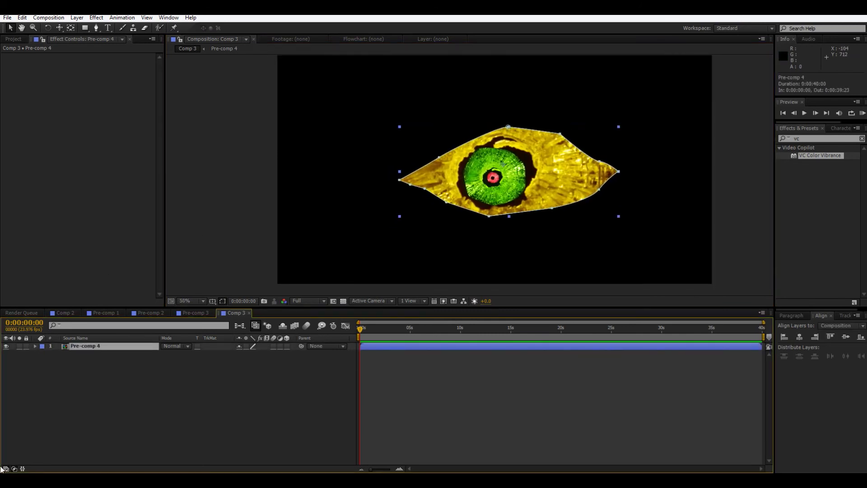
Step: Feather the eye mask by 35 pixels and apply the Stylize Glow effect to the masked eye layer
key("f")
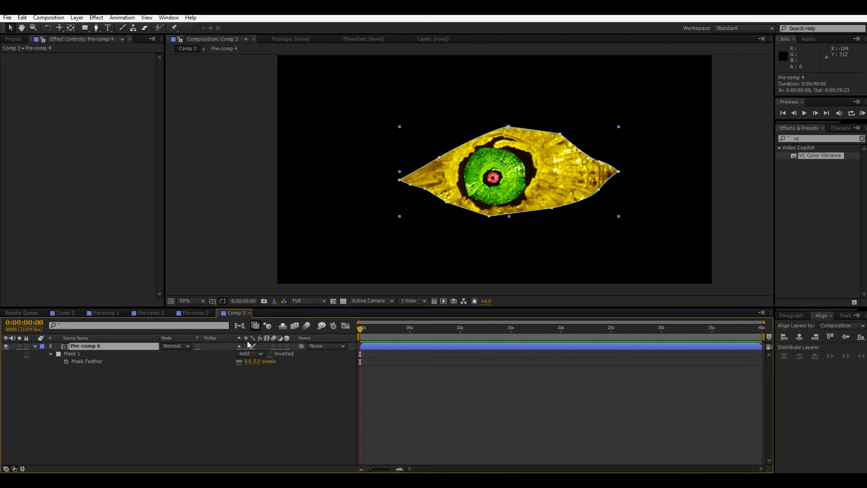
left_click_drag(261, 361, 272, 360)
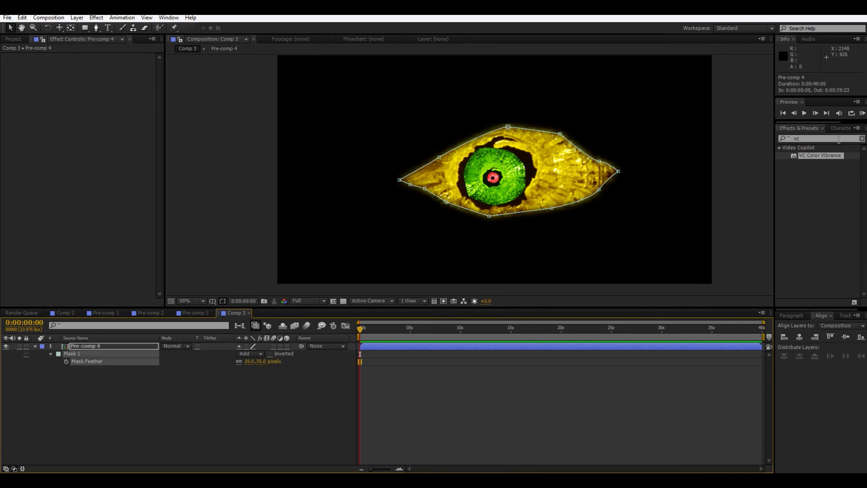
left_click(839, 140)
type("glow")
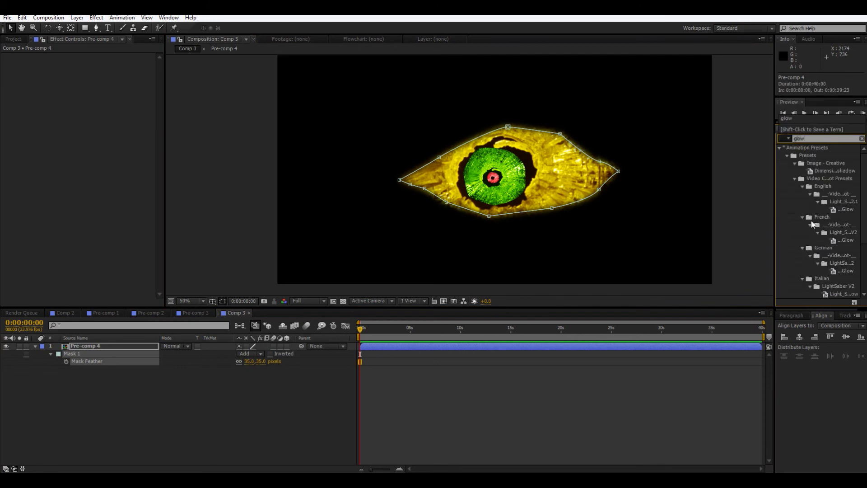
scroll(827, 226, "down", 4)
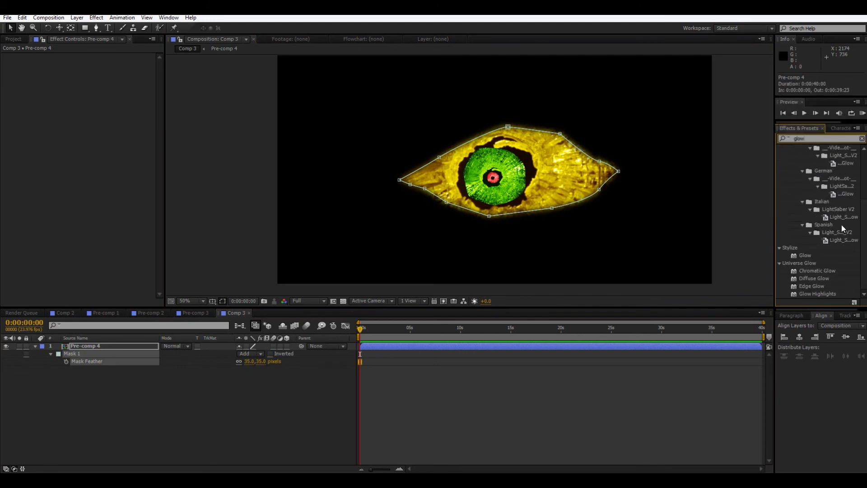
left_click_drag(809, 252, 565, 198)
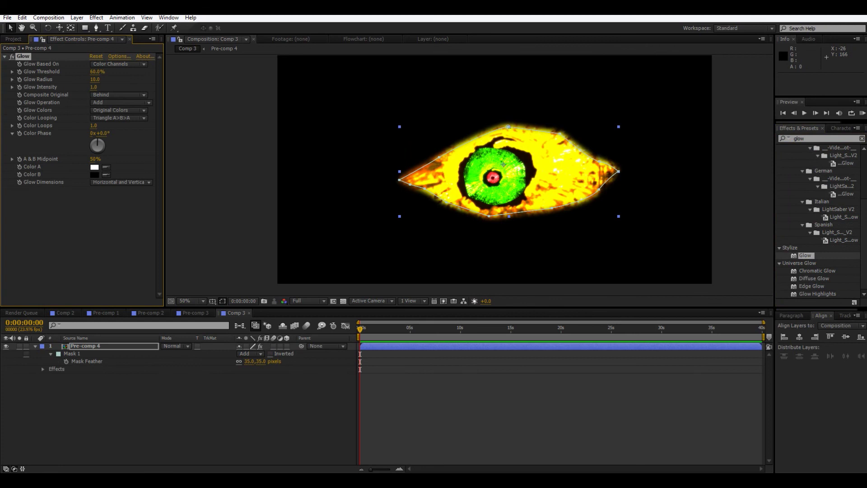
Step: Set the eye's Glow Radius to 137 and Glow Intensity to 0.3, then deselect the layer
left_click_drag(95, 79, 152, 75)
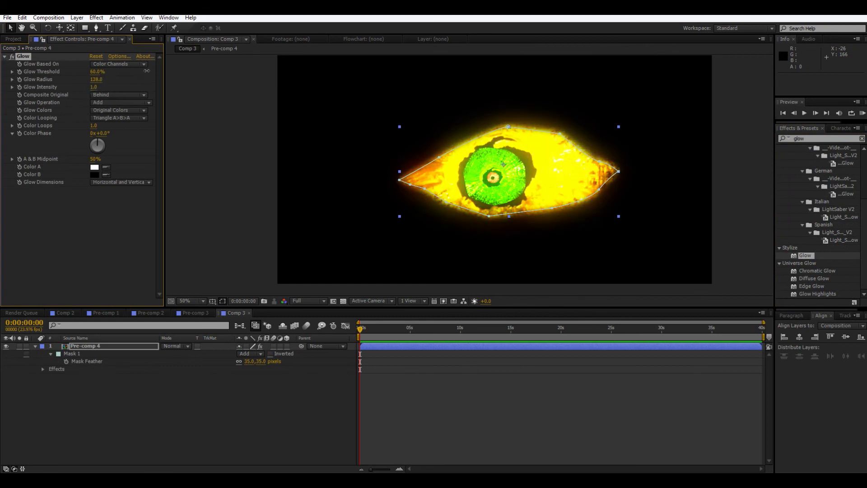
left_click_drag(94, 87, 68, 92)
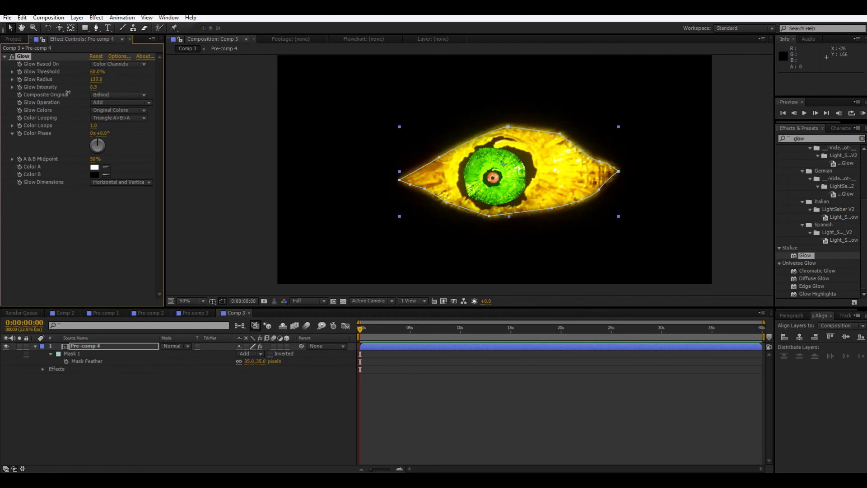
left_click(334, 158)
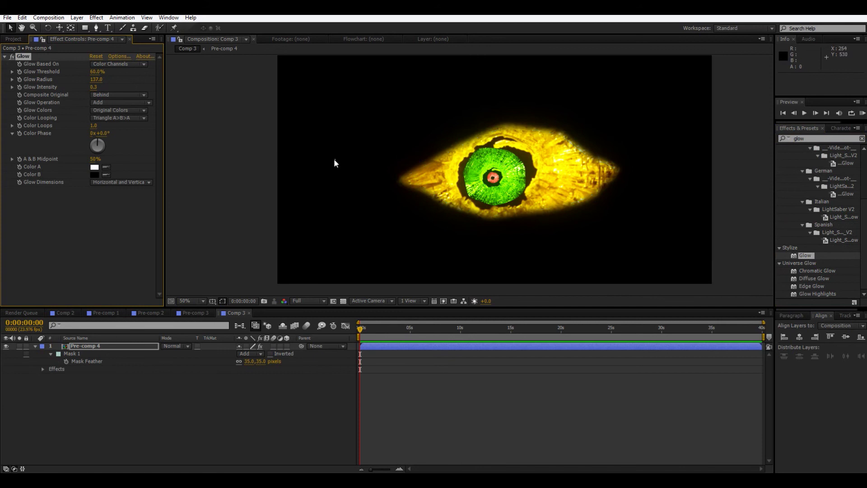
Step: Scale the eye layer down to about 86%, 83% and move it to about 1366, 502 in the right half of the composition
left_click_drag(538, 189, 586, 180)
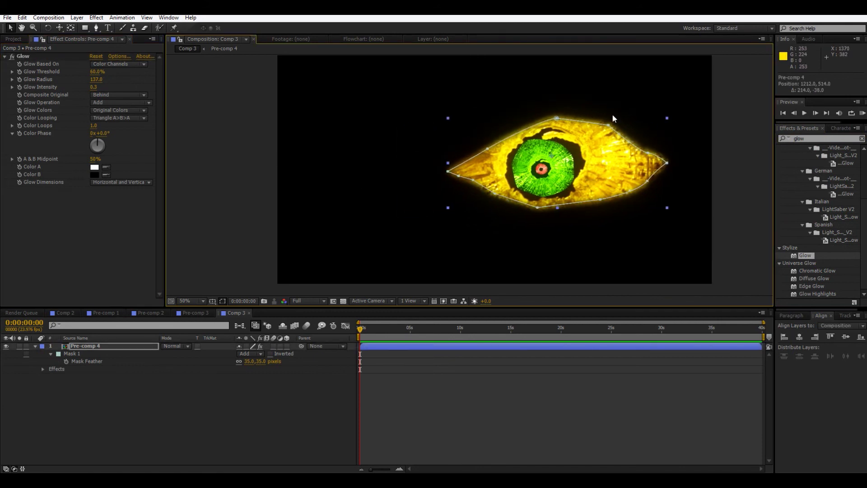
left_click_drag(667, 118, 650, 124)
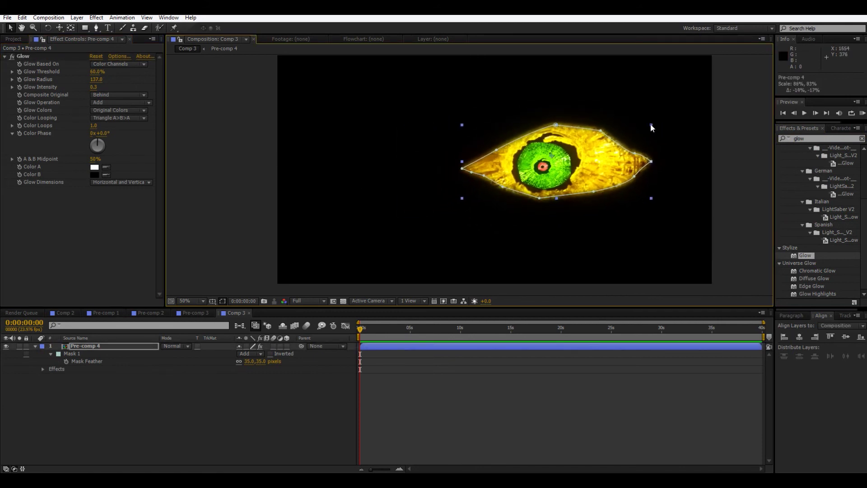
left_click_drag(564, 168, 600, 165)
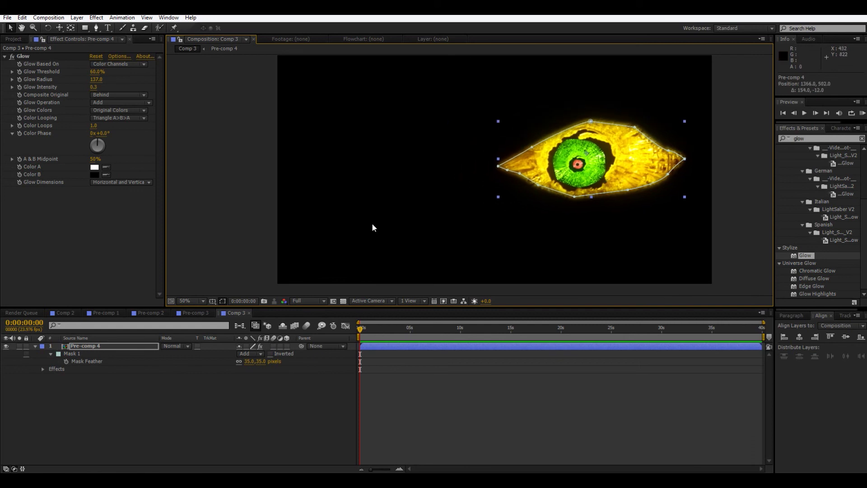
Step: Duplicate the eye layer, mirror the copy horizontally at about -93%, 87% scale, and move it to about 544, 498 as the second eye
key("ctrl+d")
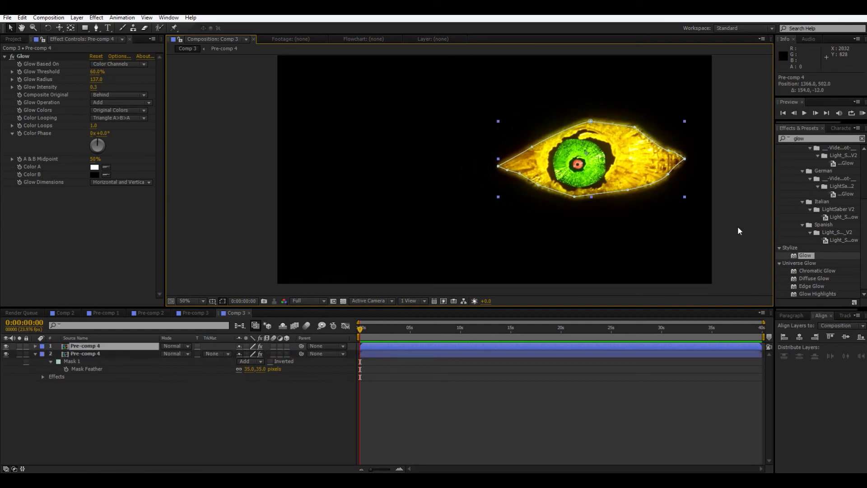
left_click_drag(685, 197, 479, 197)
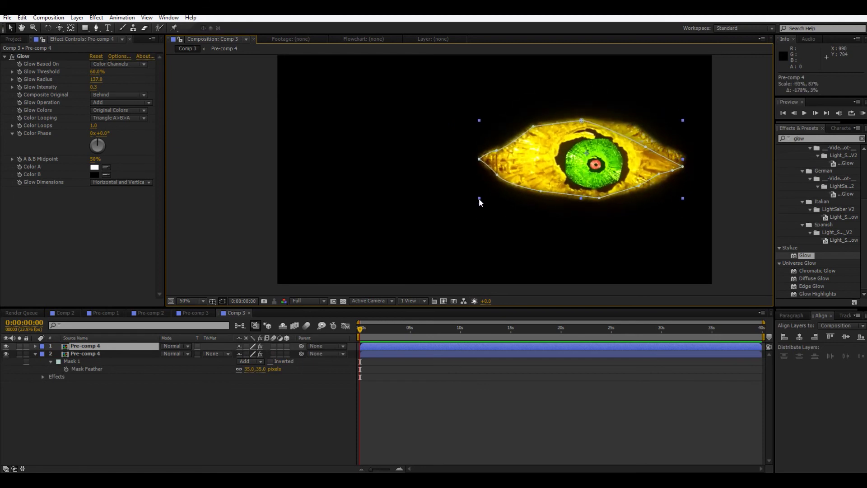
left_click_drag(592, 159, 408, 158)
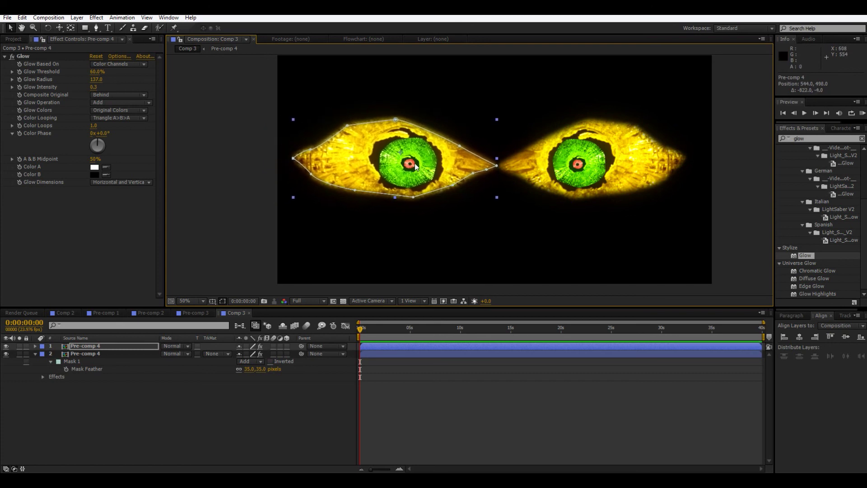
left_click(463, 82)
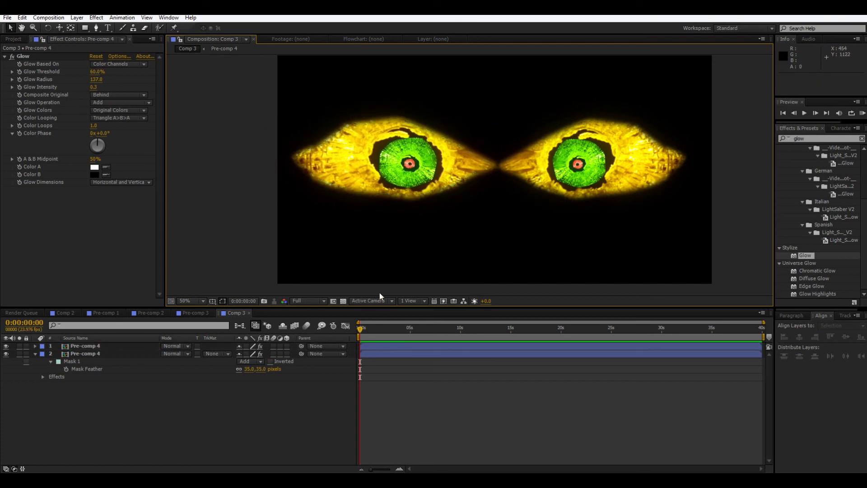